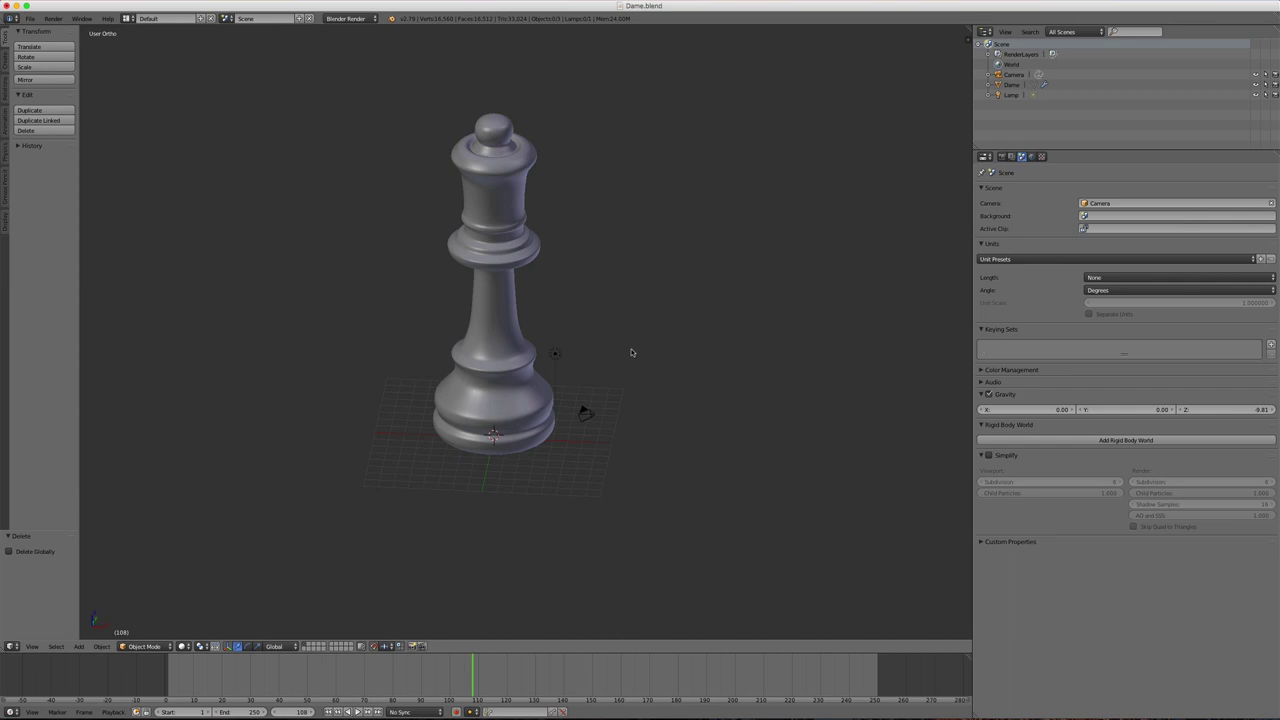
Give the queen a level-2 Subsurf modifier with Ctrl+2, then enlarge the Outliner
{"action": "middle_click_drag", "start_coordinate": [676, 382], "coordinate": [668, 392]}
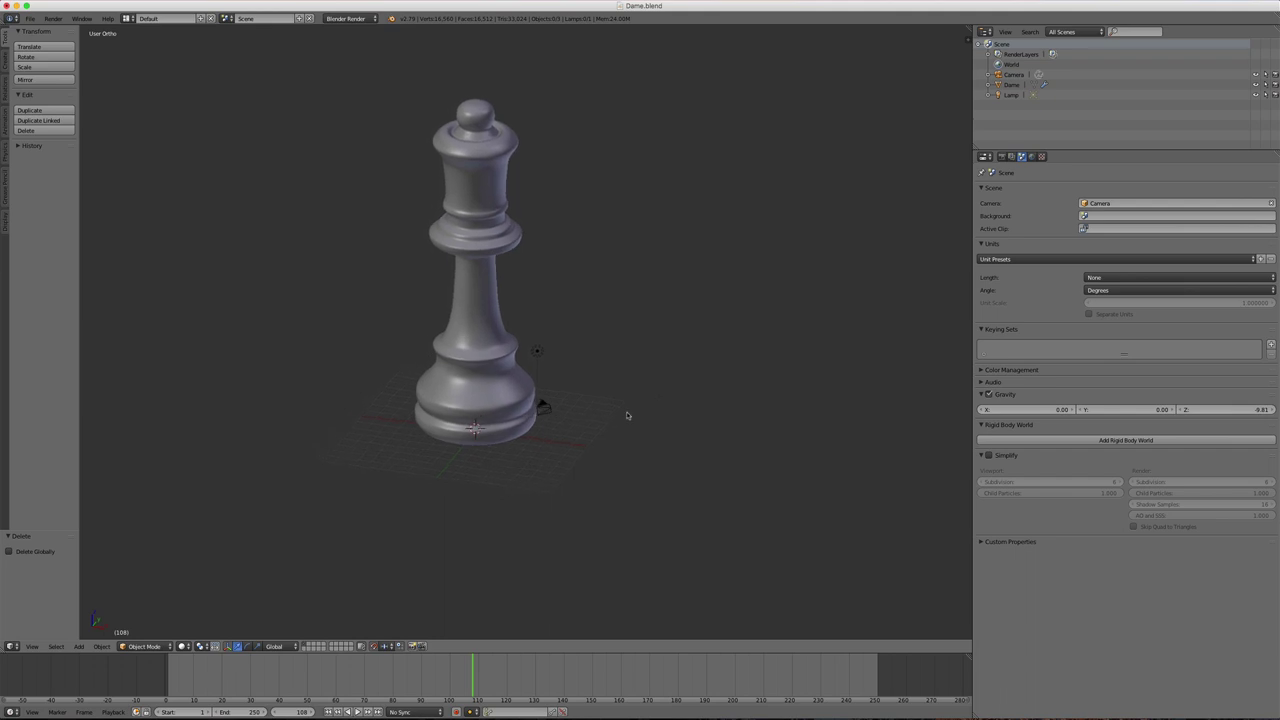
{"action": "scroll", "coordinate": [610, 381], "scroll_direction": "down", "scroll_amount": 2}
{"action": "middle_click_drag", "start_coordinate": [594, 357], "coordinate": [634, 374]}
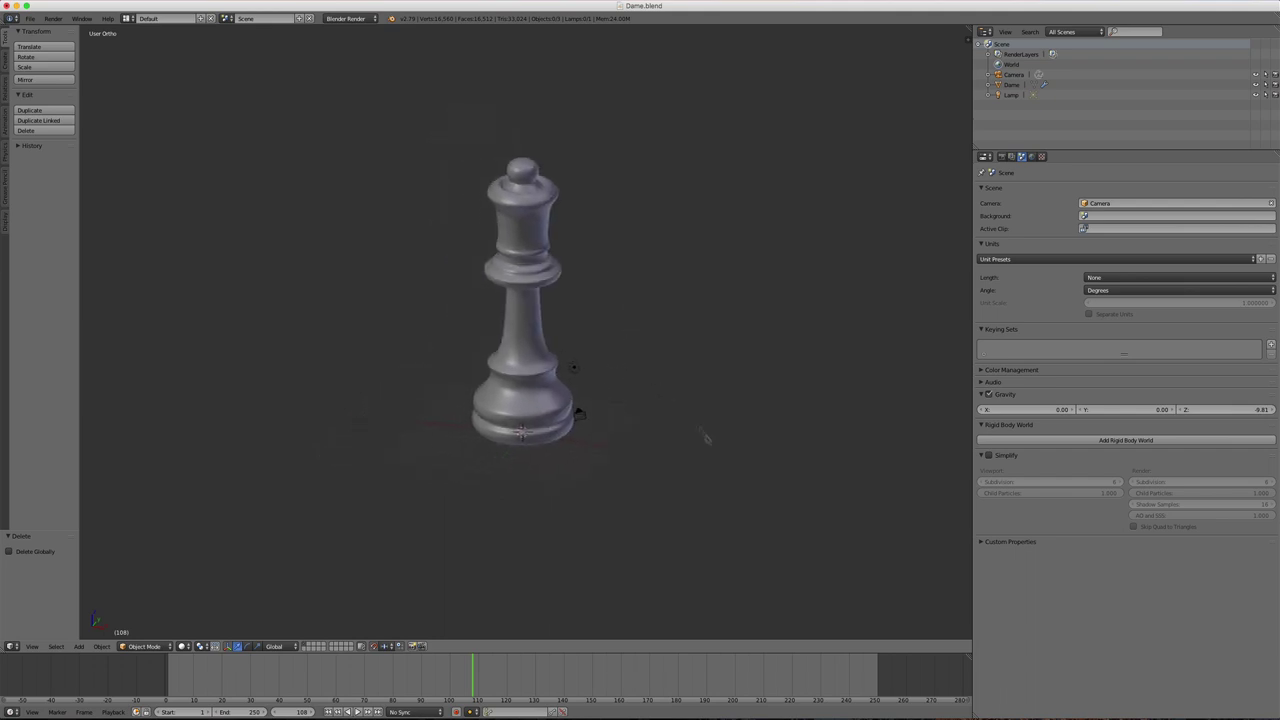
{"action": "middle_click_drag", "start_coordinate": [705, 435], "coordinate": [698, 428]}
{"action": "scroll", "coordinate": [702, 435], "scroll_direction": "up", "scroll_amount": 1}
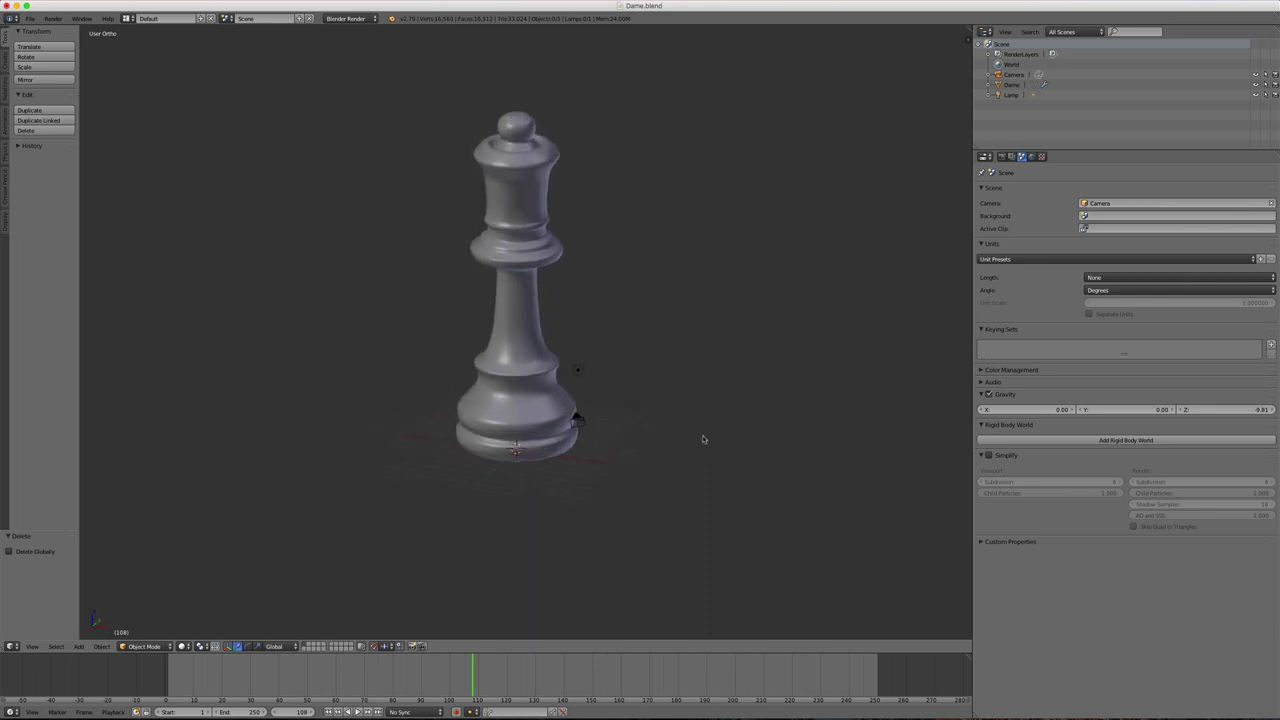
{"action": "right_click", "coordinate": [501, 331]}
{"action": "key", "text": "ctrl+2"}
{"action": "mouse_move", "coordinate": [651, 371]}
{"action": "middle_mouse_down"}
{"action": "mouse_move", "coordinate": [551, 363]}
{"action": "mouse_move", "coordinate": [595, 370]}
{"action": "middle_mouse_up"}
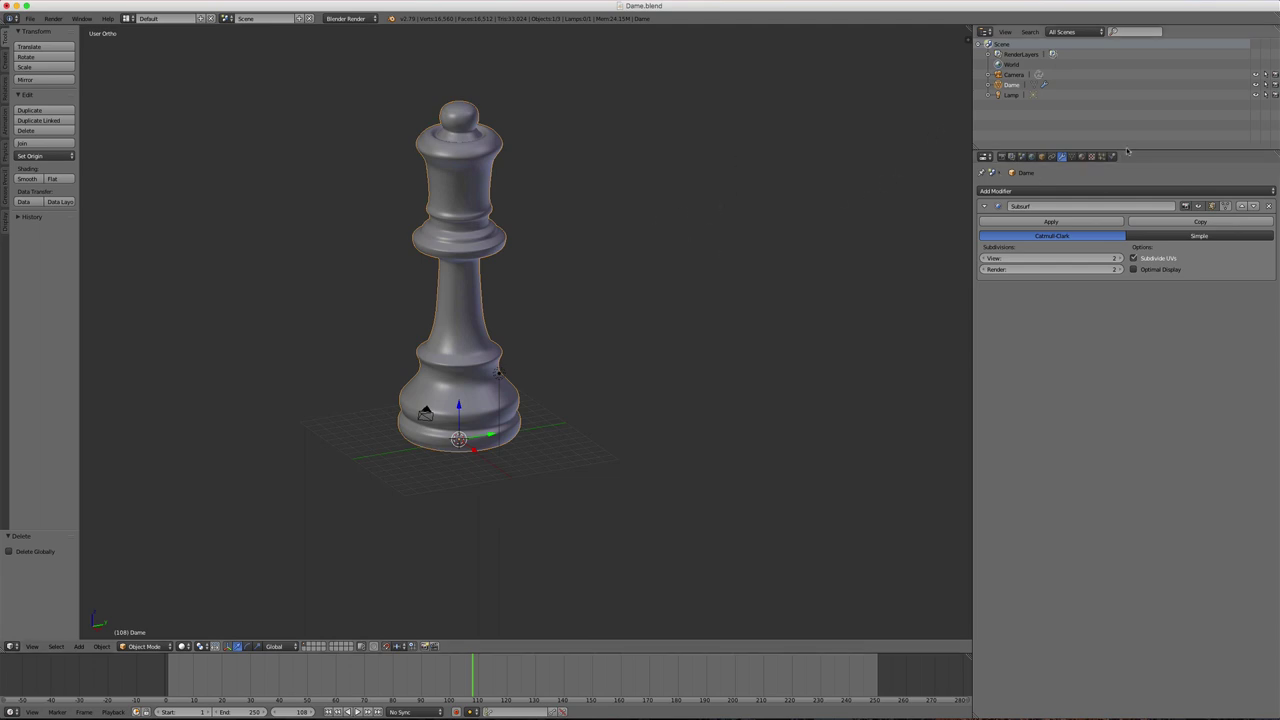
{"action": "left_click_drag", "start_coordinate": [1127, 150], "coordinate": [1127, 222]}
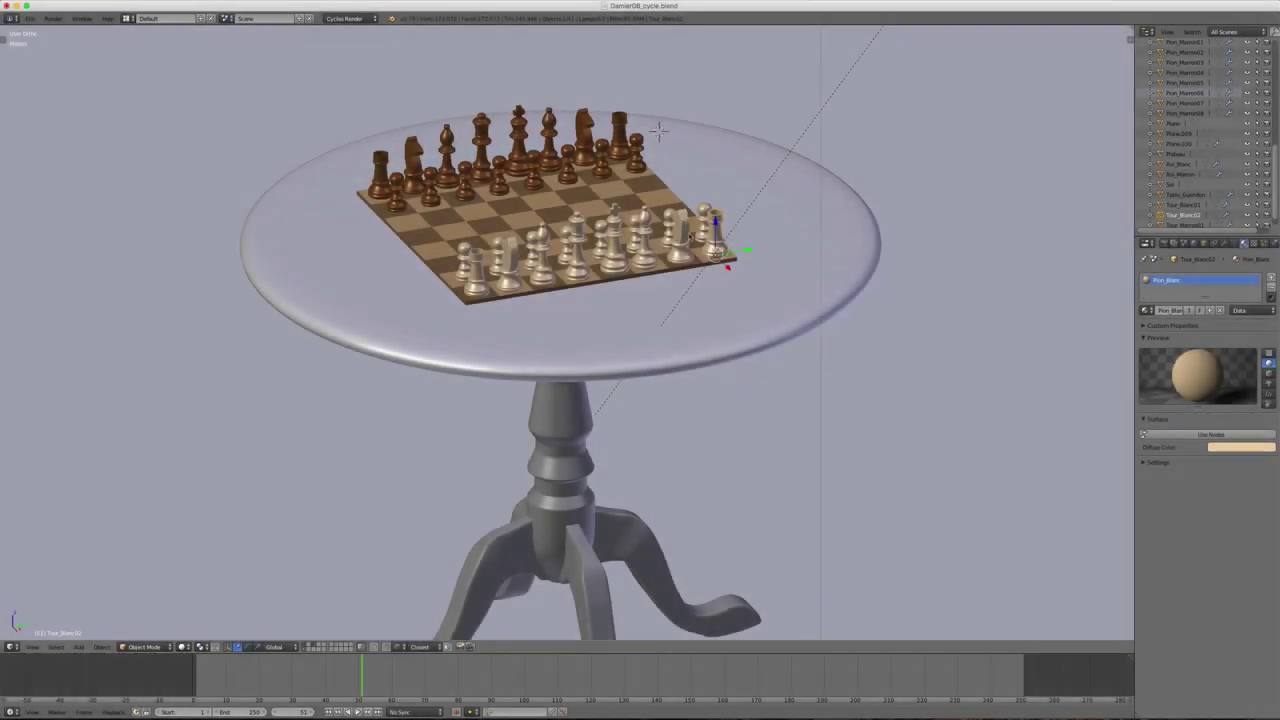
Orbit the view lower to a more frontal angle on the chessboard table
{"action": "mouse_move", "coordinate": [690, 212]}
{"action": "middle_mouse_down"}
{"action": "mouse_move", "coordinate": [802, 265]}
{"action": "mouse_move", "coordinate": [716, 290]}
{"action": "middle_mouse_up"}
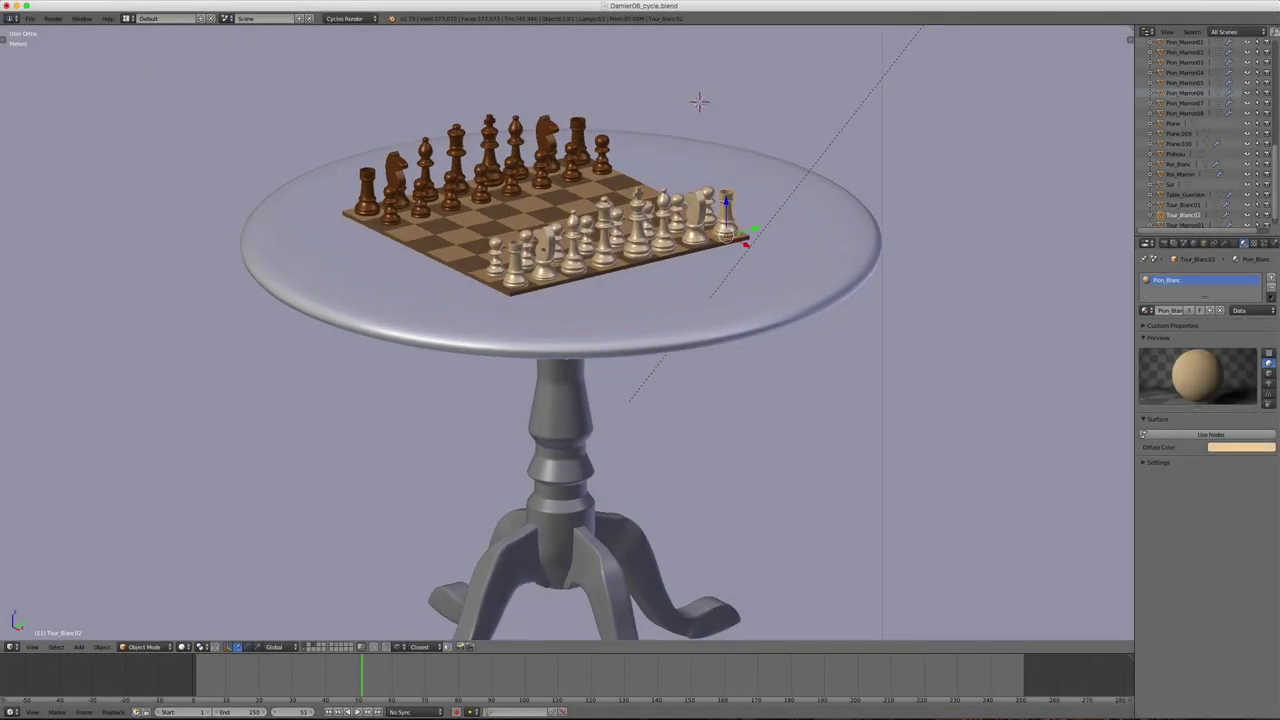
{"action": "mouse_move", "coordinate": [775, 267]}
{"action": "middle_mouse_down"}
{"action": "mouse_move", "coordinate": [567, 390]}
{"action": "mouse_move", "coordinate": [541, 420]}
{"action": "middle_mouse_up"}
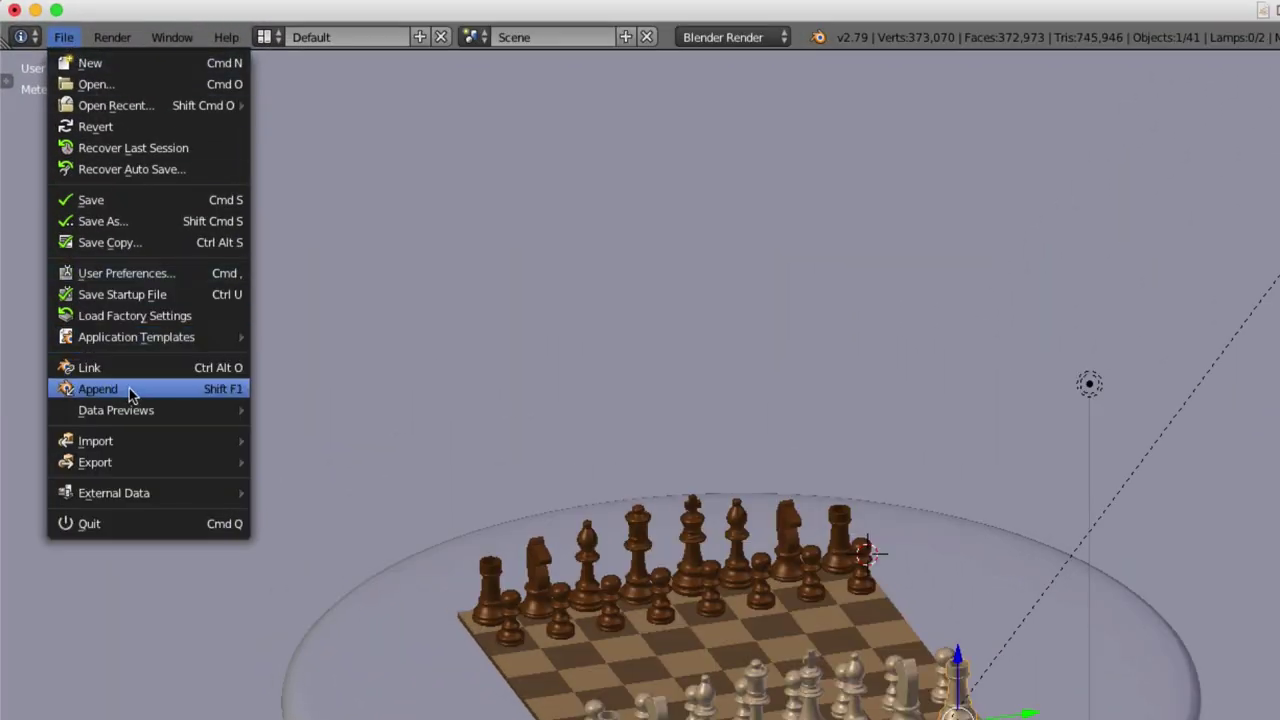
Browse the Append dialog to Lesson28Dame/Dame.blend, check Mesh, then pick Dame under Object
{"action": "left_click", "coordinate": [129, 391]}
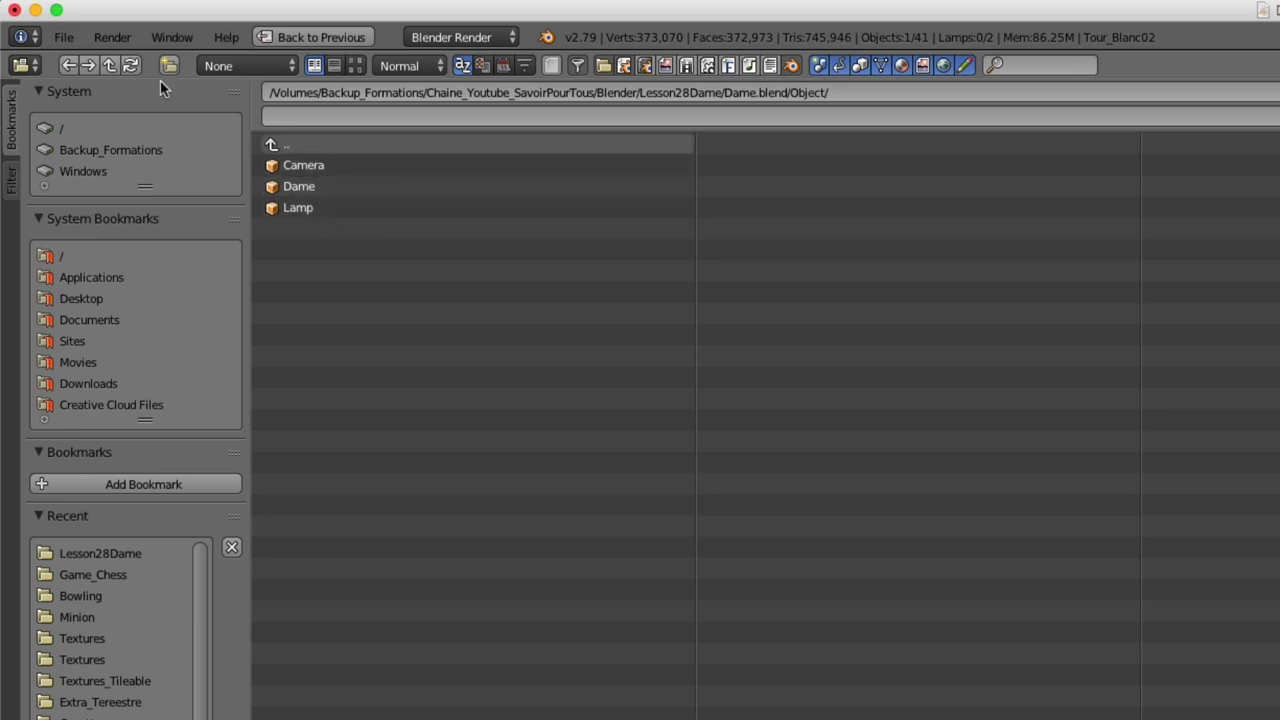
{"action": "left_click", "coordinate": [110, 64]}
{"action": "left_click", "coordinate": [112, 64]}
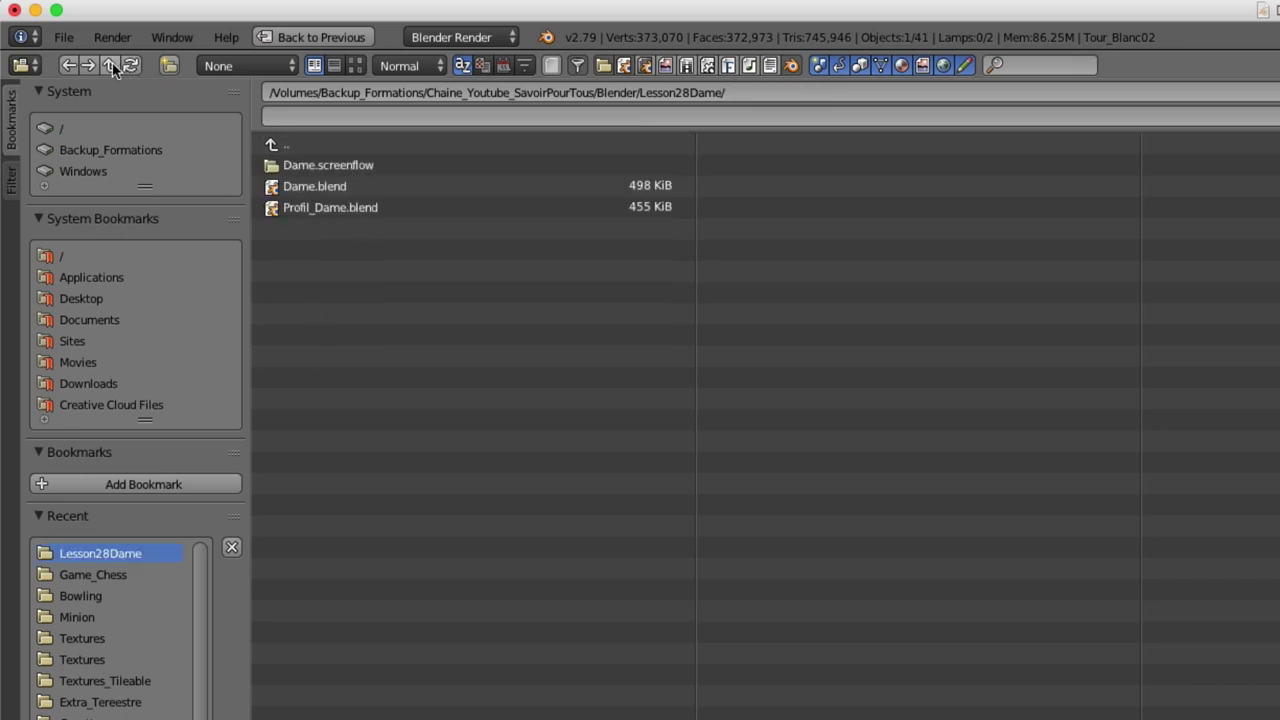
{"action": "left_click", "coordinate": [324, 187]}
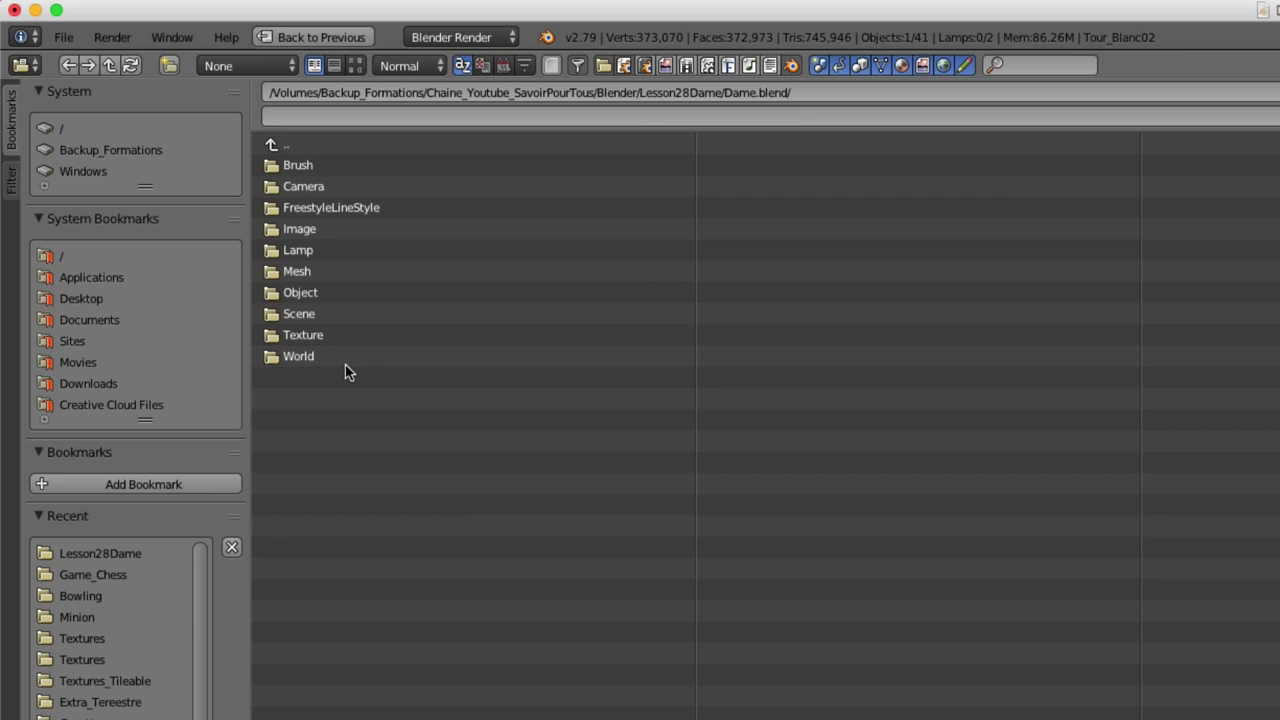
{"action": "left_click", "coordinate": [312, 295]}
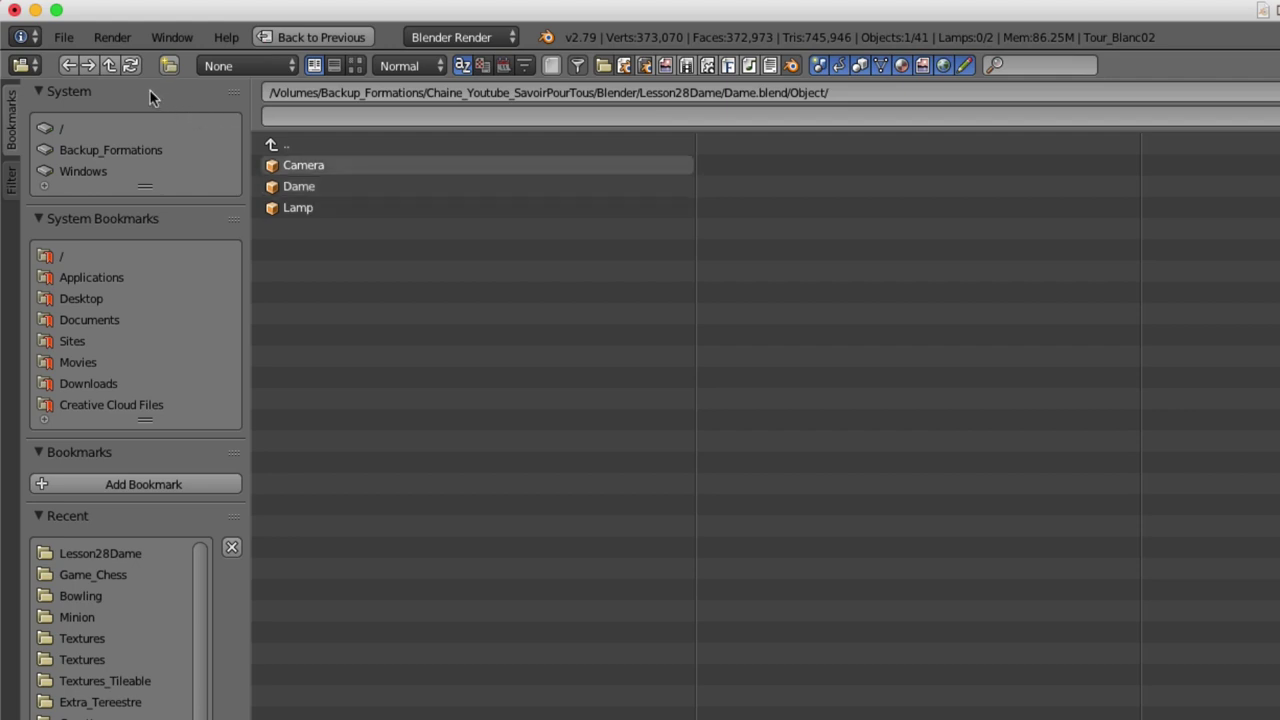
{"action": "left_click", "coordinate": [112, 64]}
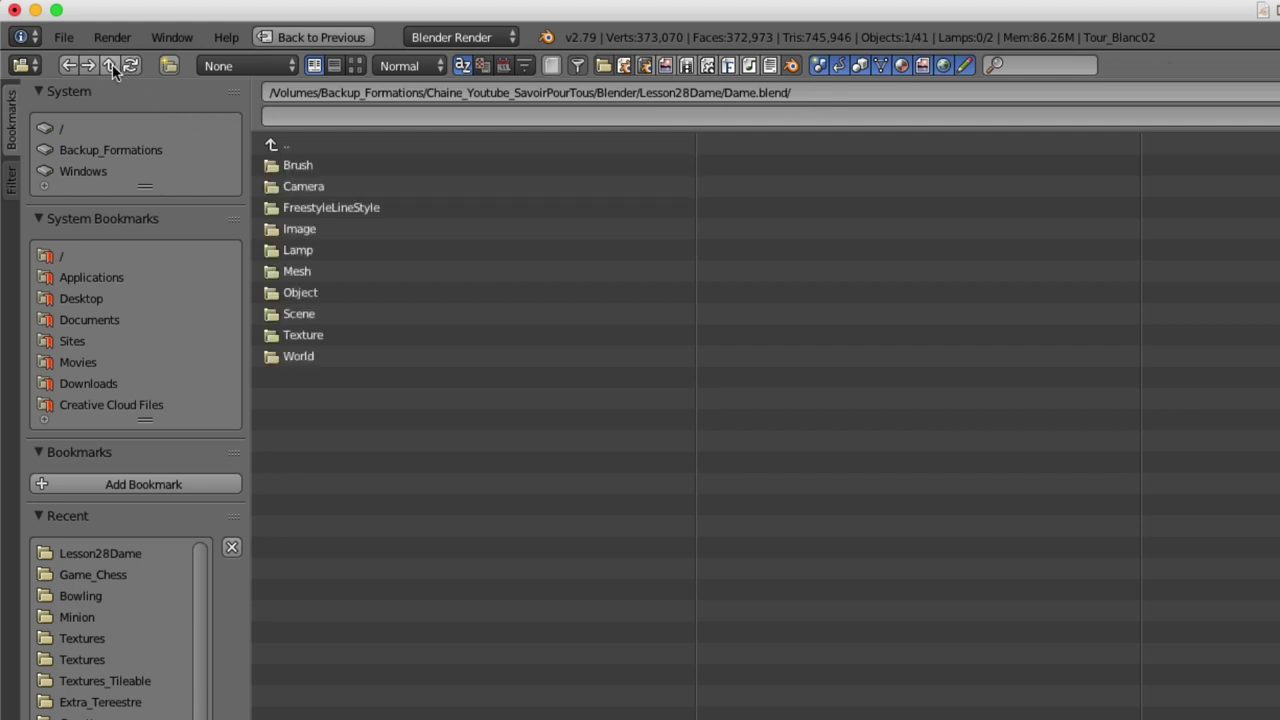
{"action": "left_click", "coordinate": [300, 271]}
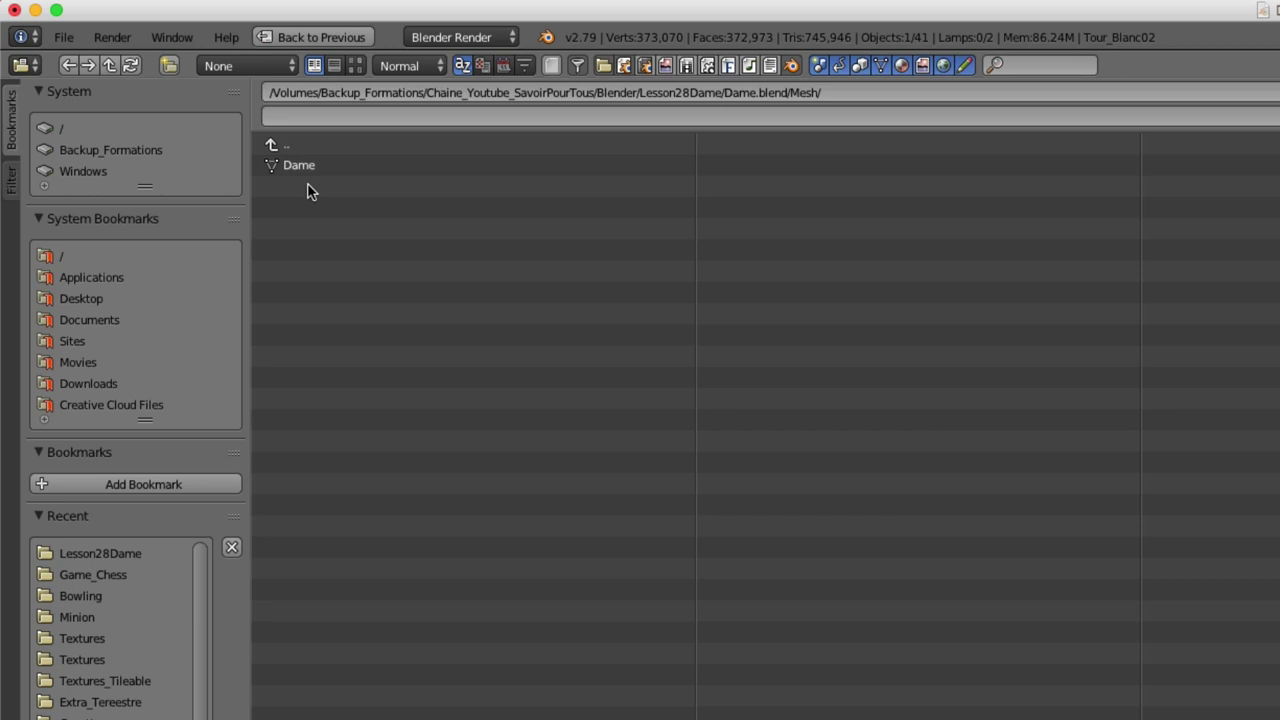
{"action": "left_click", "coordinate": [286, 145]}
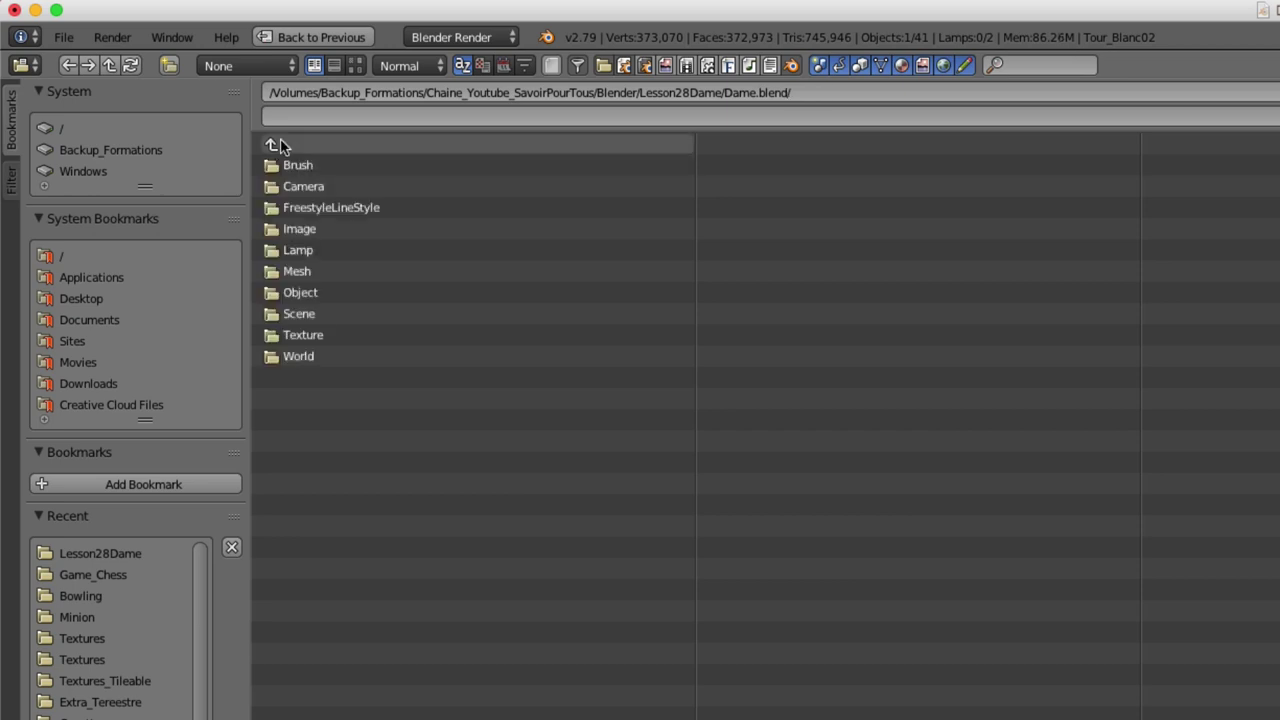
{"action": "left_click", "coordinate": [306, 290]}
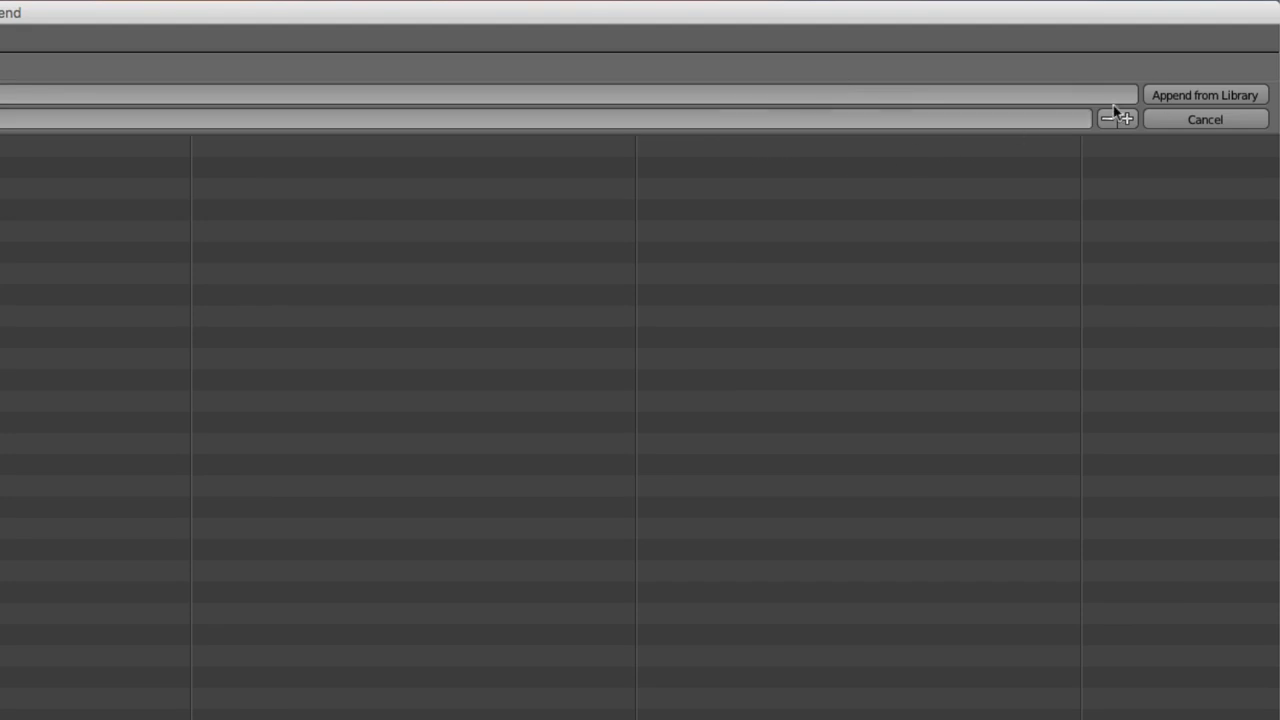
Append the Dame object, scale it down, and lift it vertically onto the board
{"action": "left_click", "coordinate": [1176, 96]}
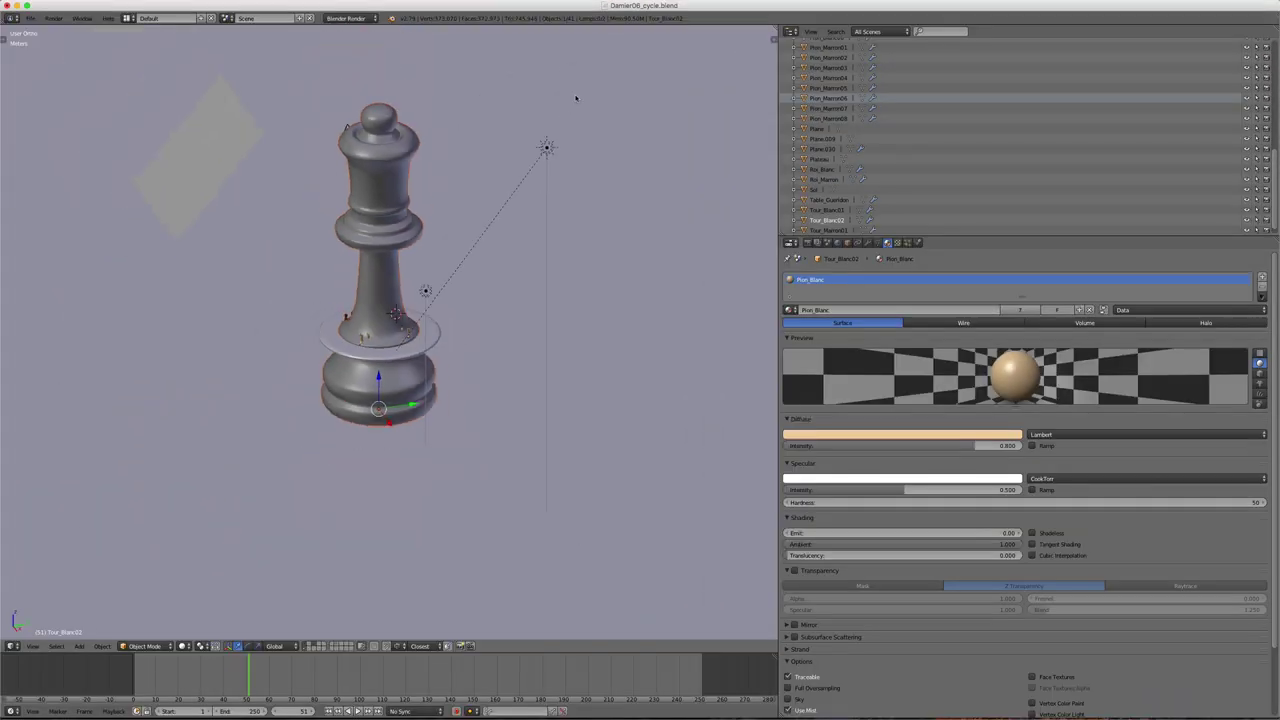
{"action": "key", "text": "s"}
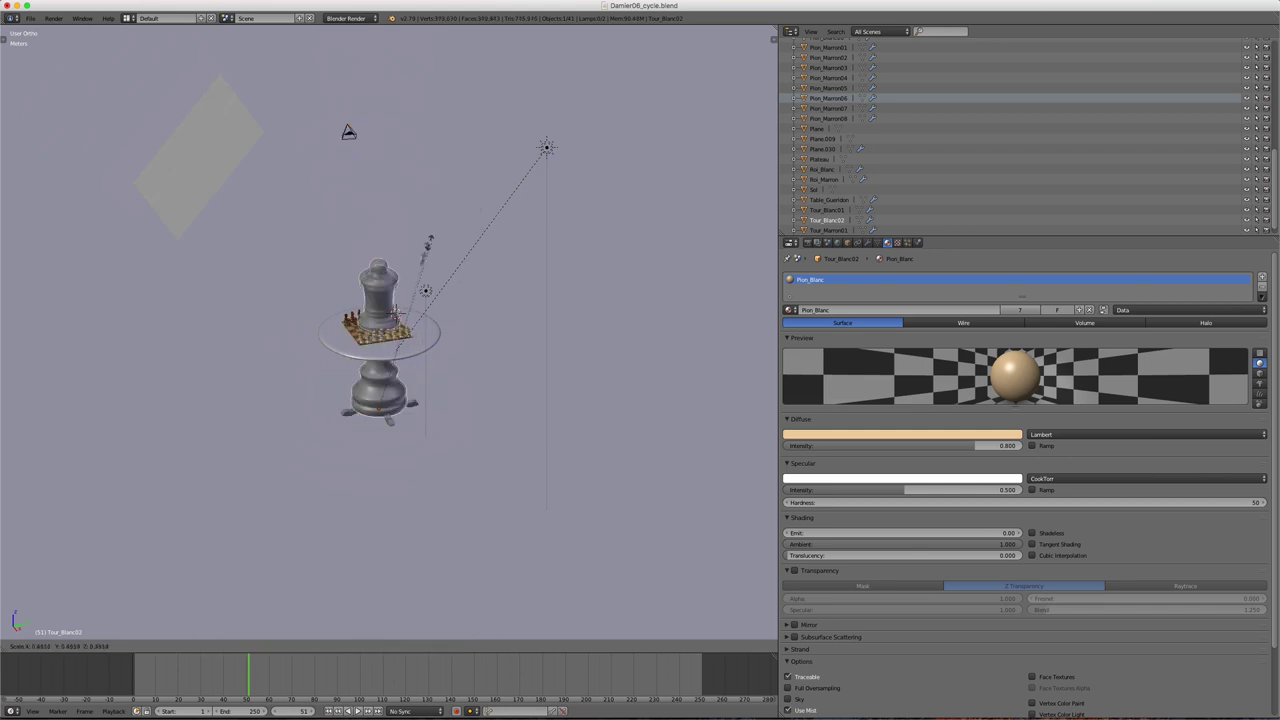
{"action": "left_click", "coordinate": [366, 383]}
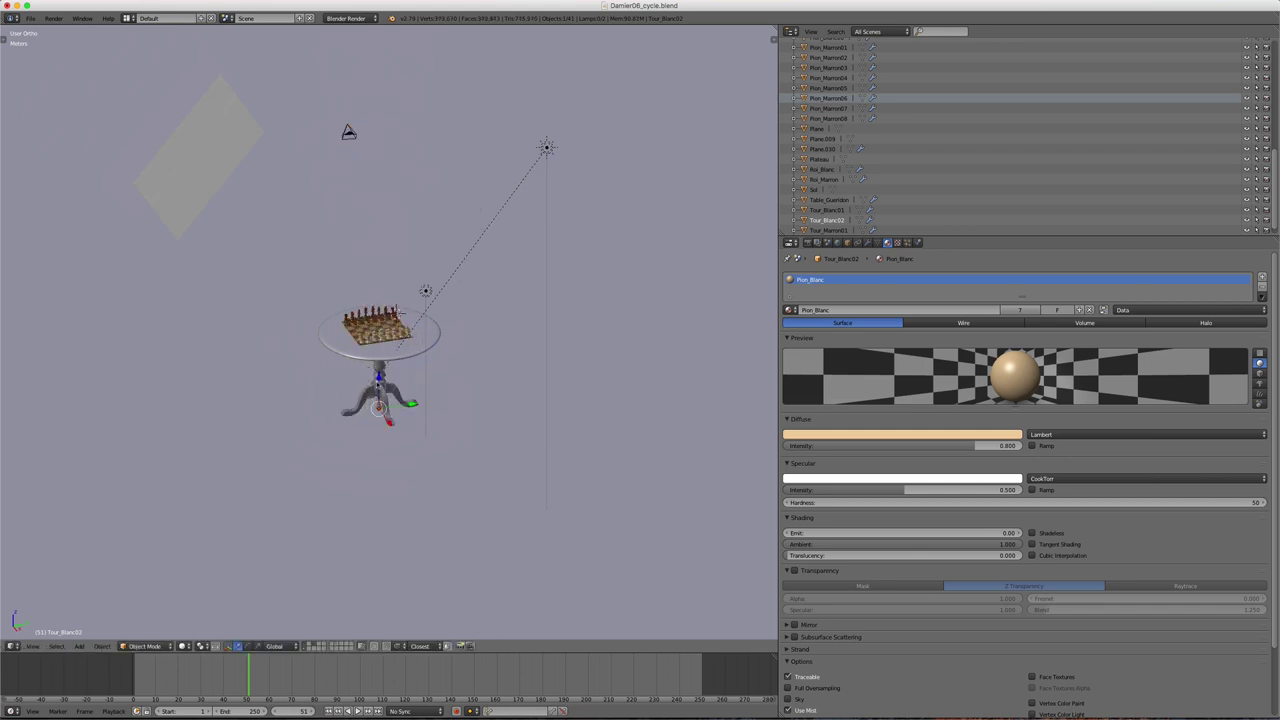
{"action": "key", "text": "g"}
{"action": "key", "text": "z"}
{"action": "left_click", "coordinate": [388, 311]}
{"action": "scroll", "coordinate": [410, 300], "scroll_direction": "up", "scroll_amount": 5}
{"action": "scroll", "coordinate": [410, 300], "scroll_direction": "up", "scroll_amount": 4}
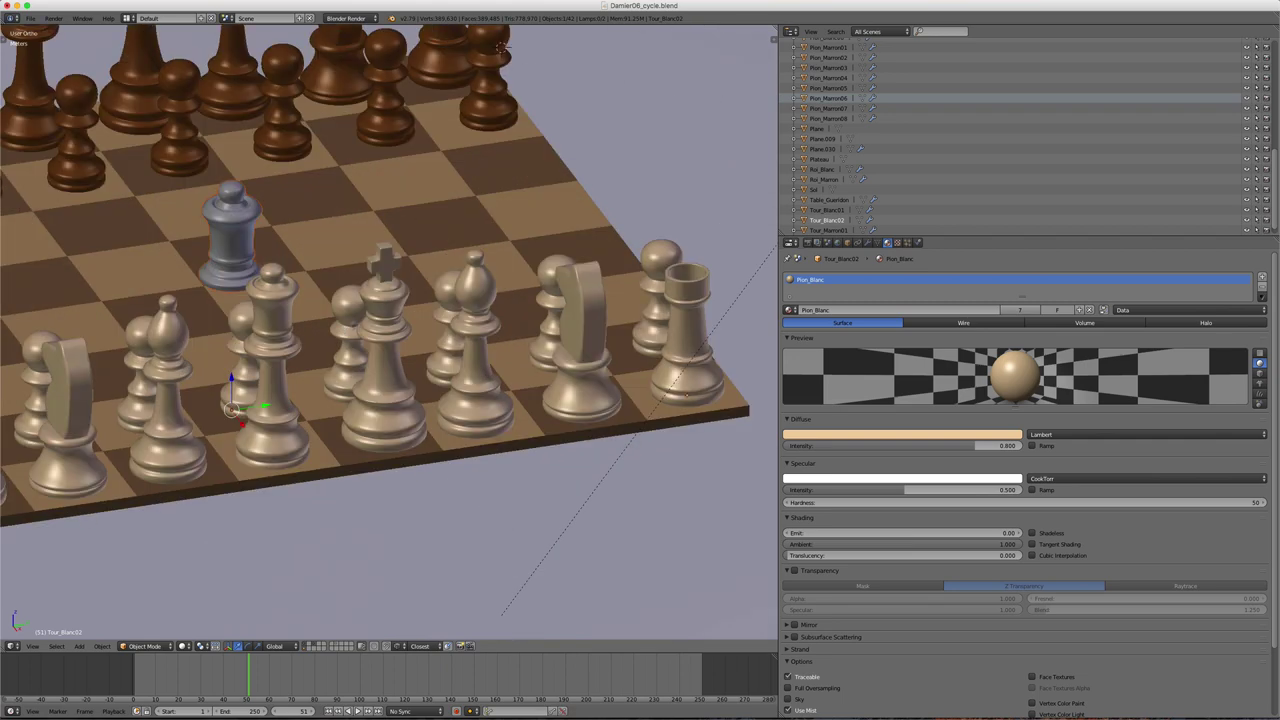
{"action": "middle_click_drag", "start_coordinate": [360, 300], "coordinate": [409, 297]}
{"action": "scroll", "coordinate": [409, 297], "scroll_direction": "down", "scroll_amount": 3}
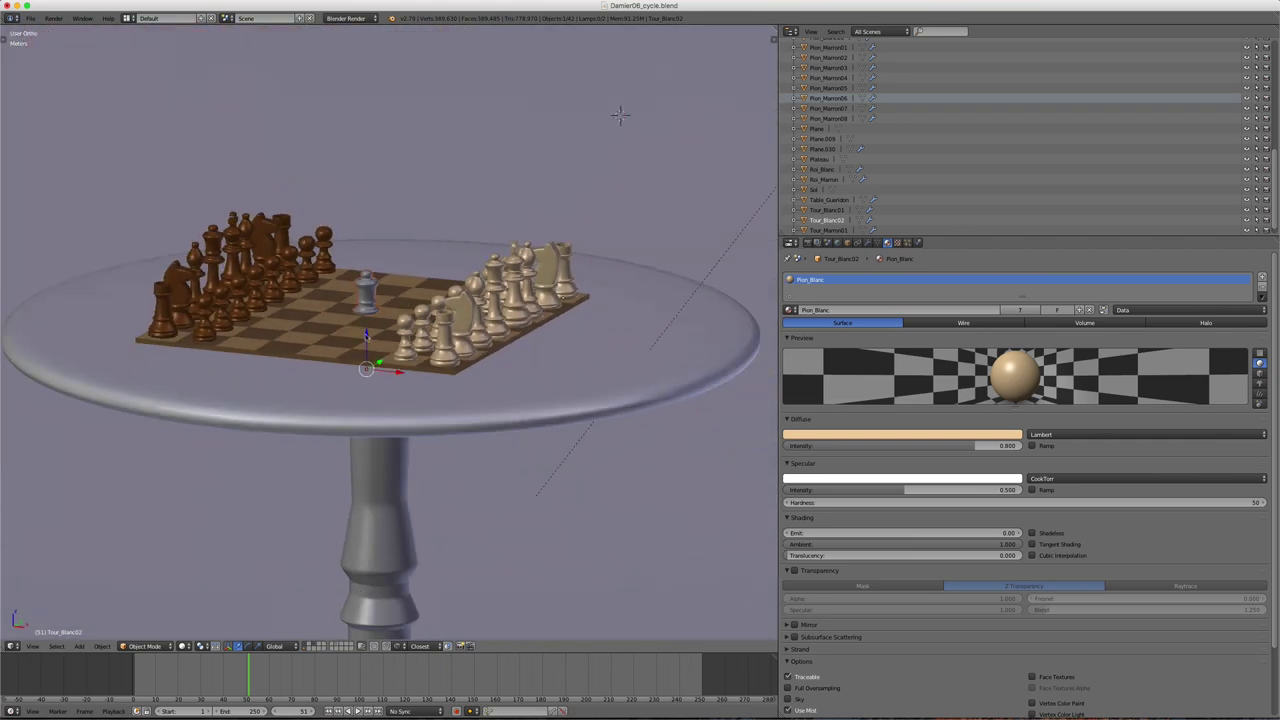
From top view, move the queen one square left onto an empty square
{"action": "key", "text": "g"}
{"action": "key", "text": "z"}
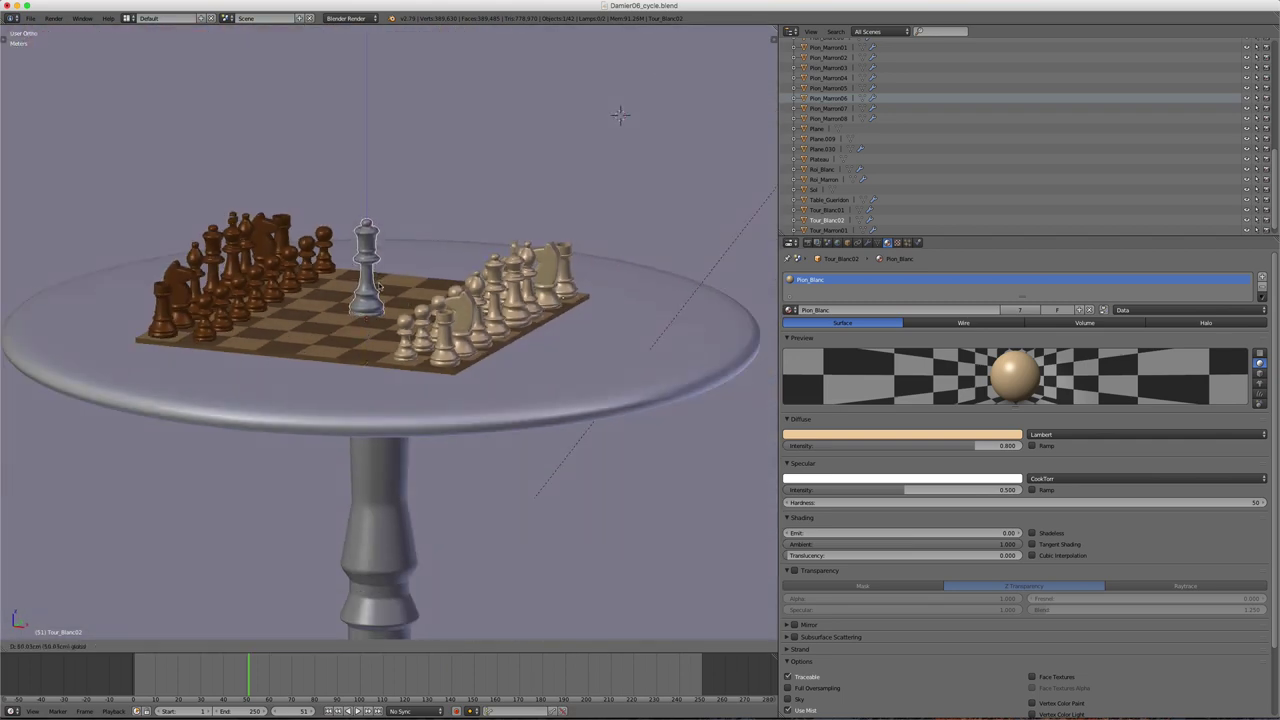
{"action": "key", "text": "Escape"}
{"action": "key", "text": "KP_7"}
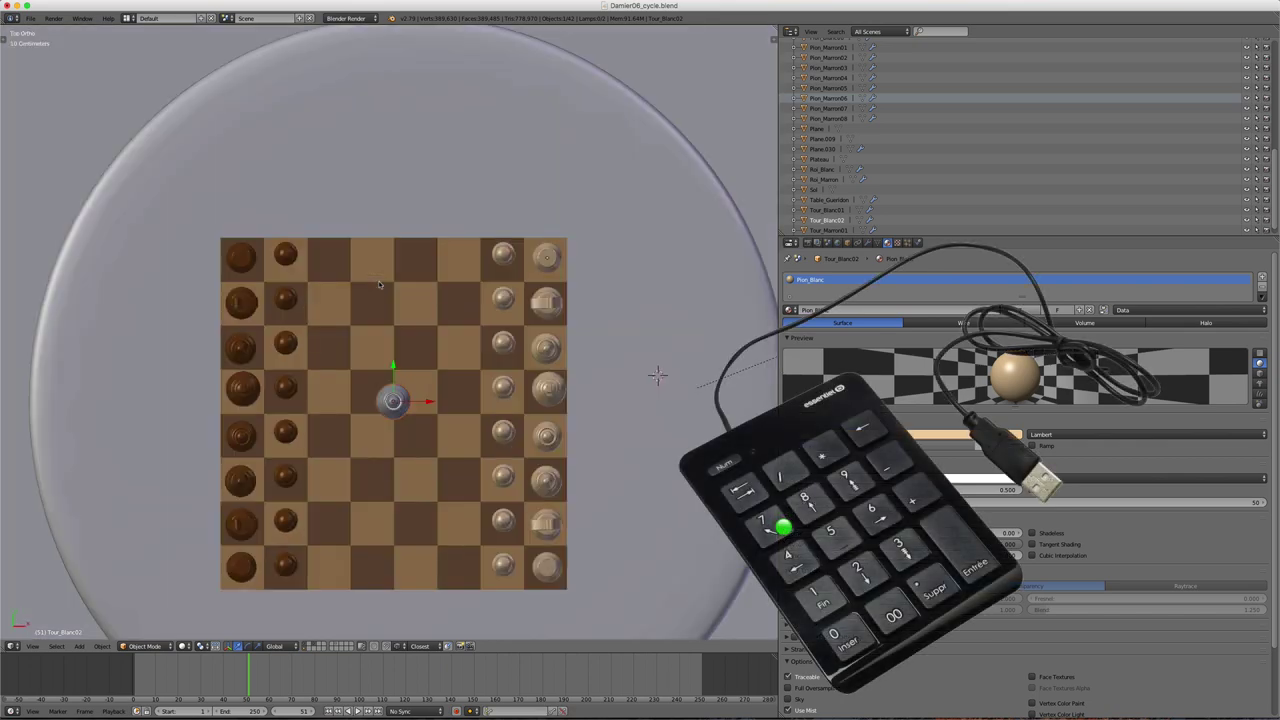
{"action": "scroll", "coordinate": [218, 423], "scroll_direction": "up", "scroll_amount": 4}
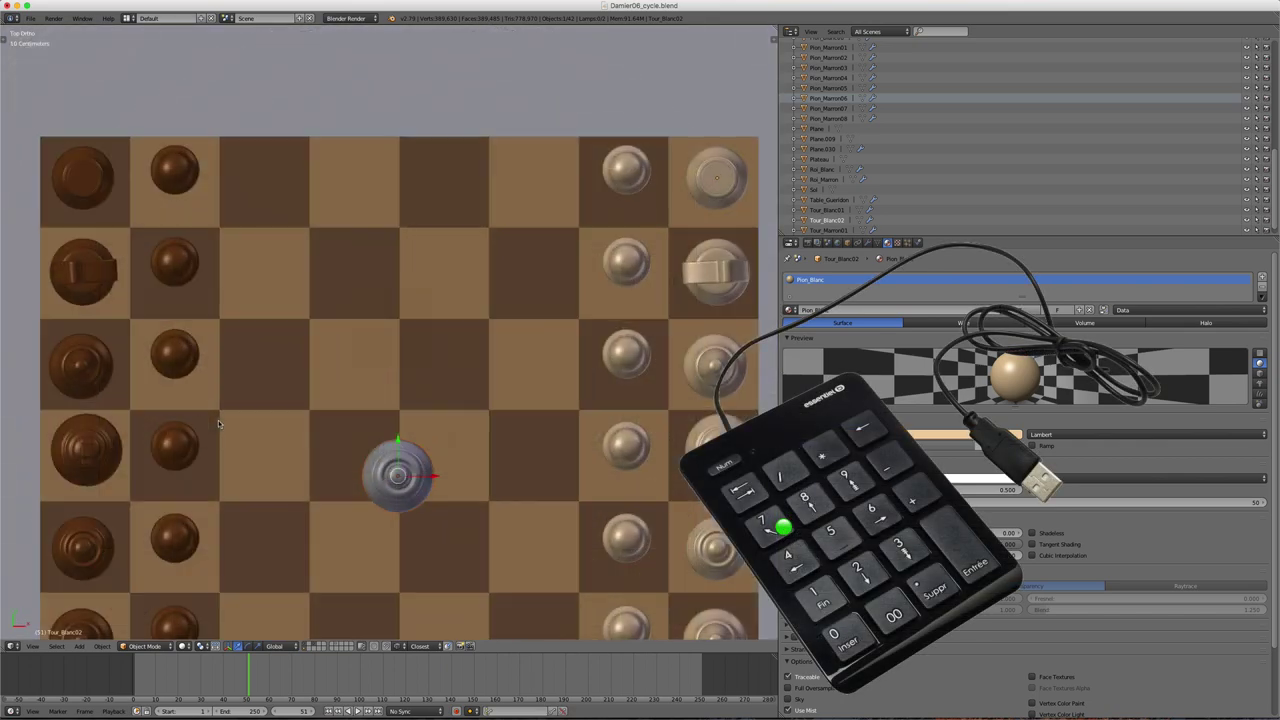
{"action": "key", "text": "g"}
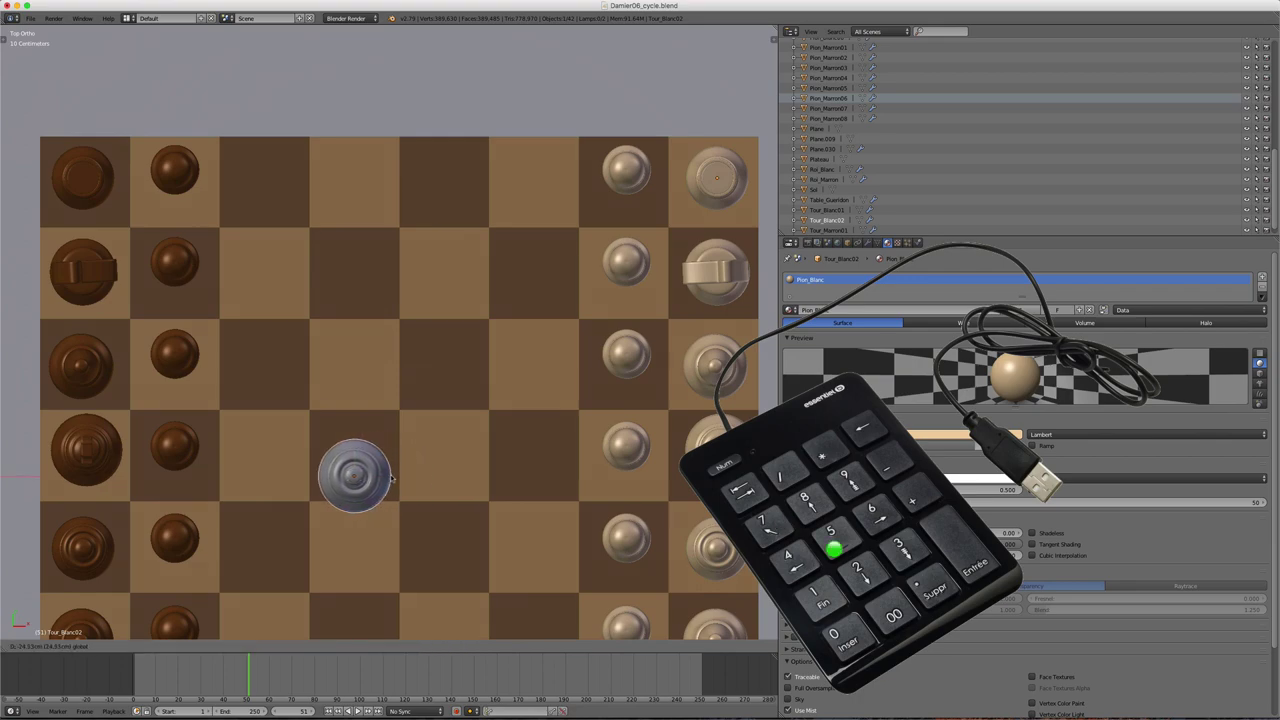
{"action": "left_click", "coordinate": [363, 444]}
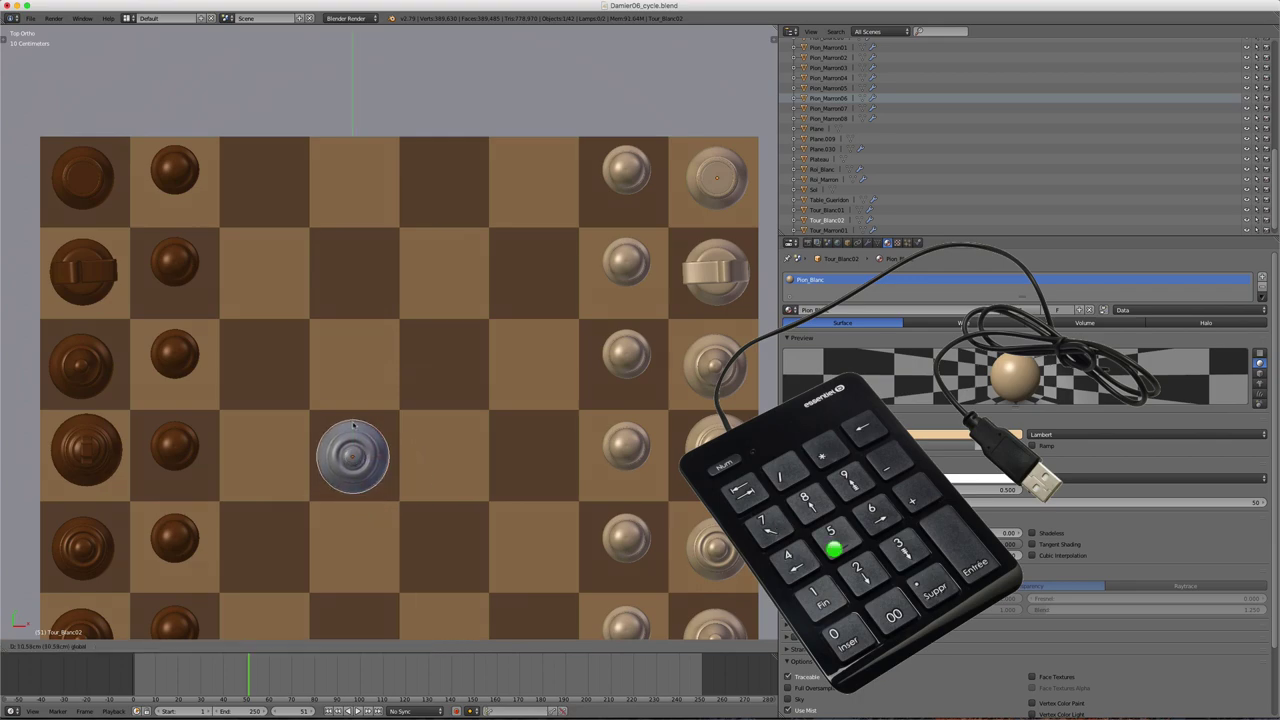
{"action": "mouse_move", "coordinate": [363, 444]}
{"action": "middle_mouse_down"}
{"action": "mouse_move", "coordinate": [461, 401]}
{"action": "mouse_move", "coordinate": [533, 390]}
{"action": "mouse_move", "coordinate": [586, 277]}
{"action": "middle_mouse_up"}
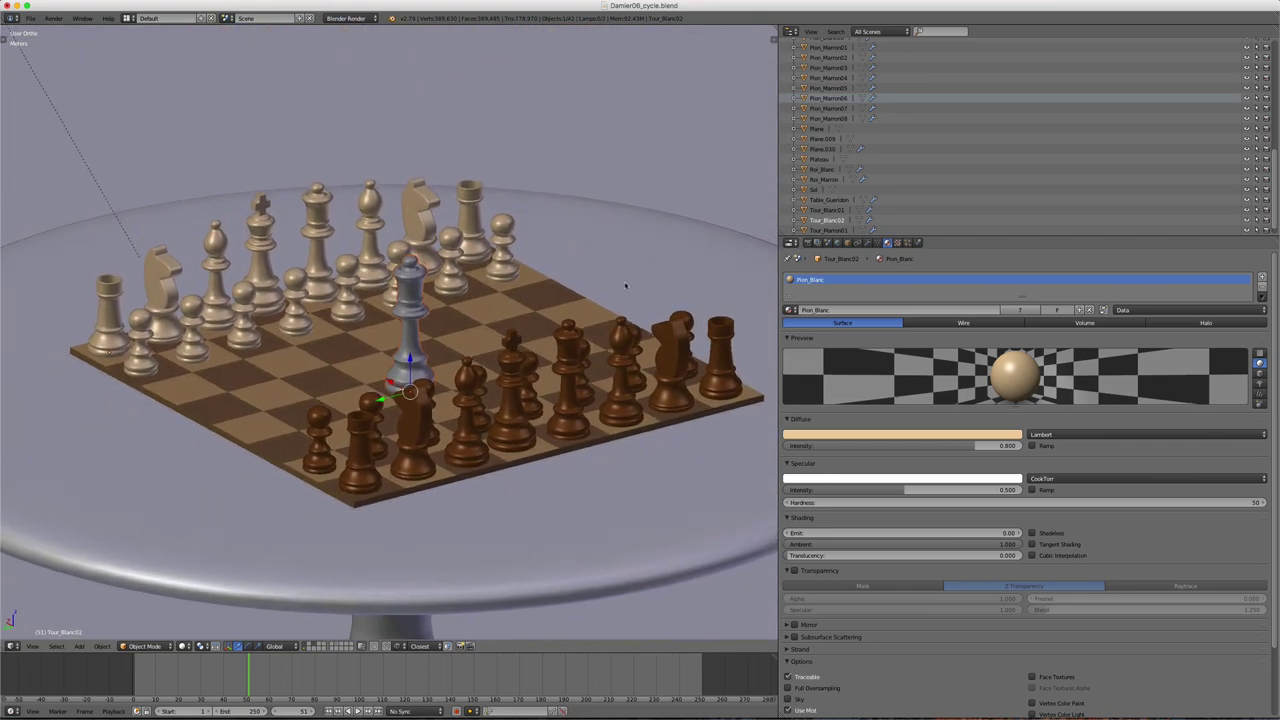
Switch the render engine to Cycles Render
{"action": "scroll", "coordinate": [617, 287], "scroll_direction": "up", "scroll_amount": 2}
{"action": "left_click", "coordinate": [350, 18]}
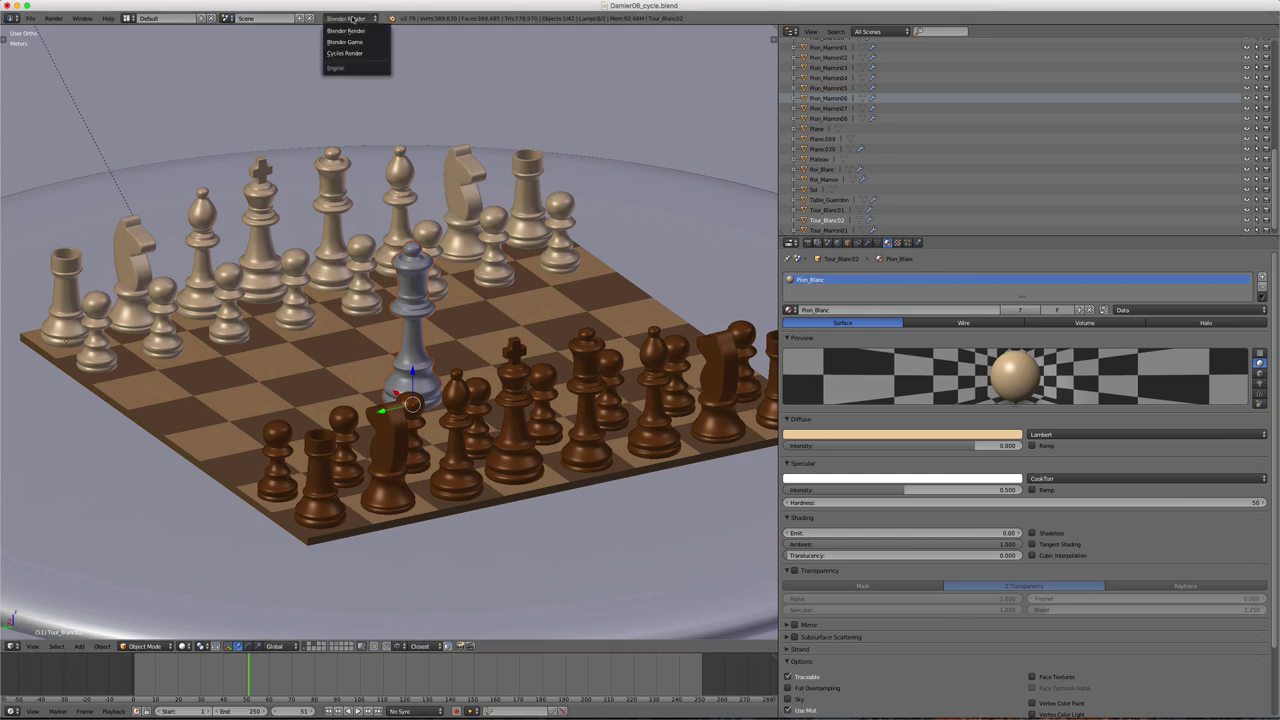
{"action": "left_click", "coordinate": [350, 44]}
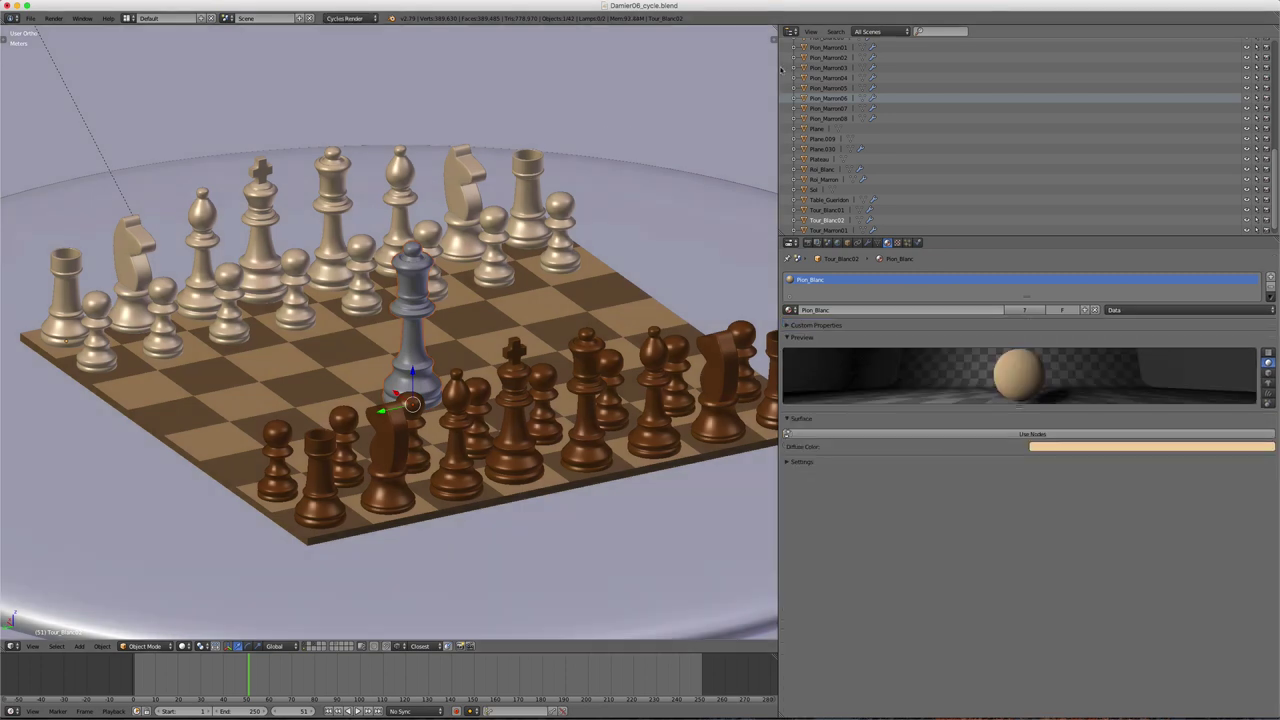
Widen the 3D view and orbit to a more side-on view of the board
{"action": "left_click_drag", "start_coordinate": [781, 67], "coordinate": [1068, 67]}
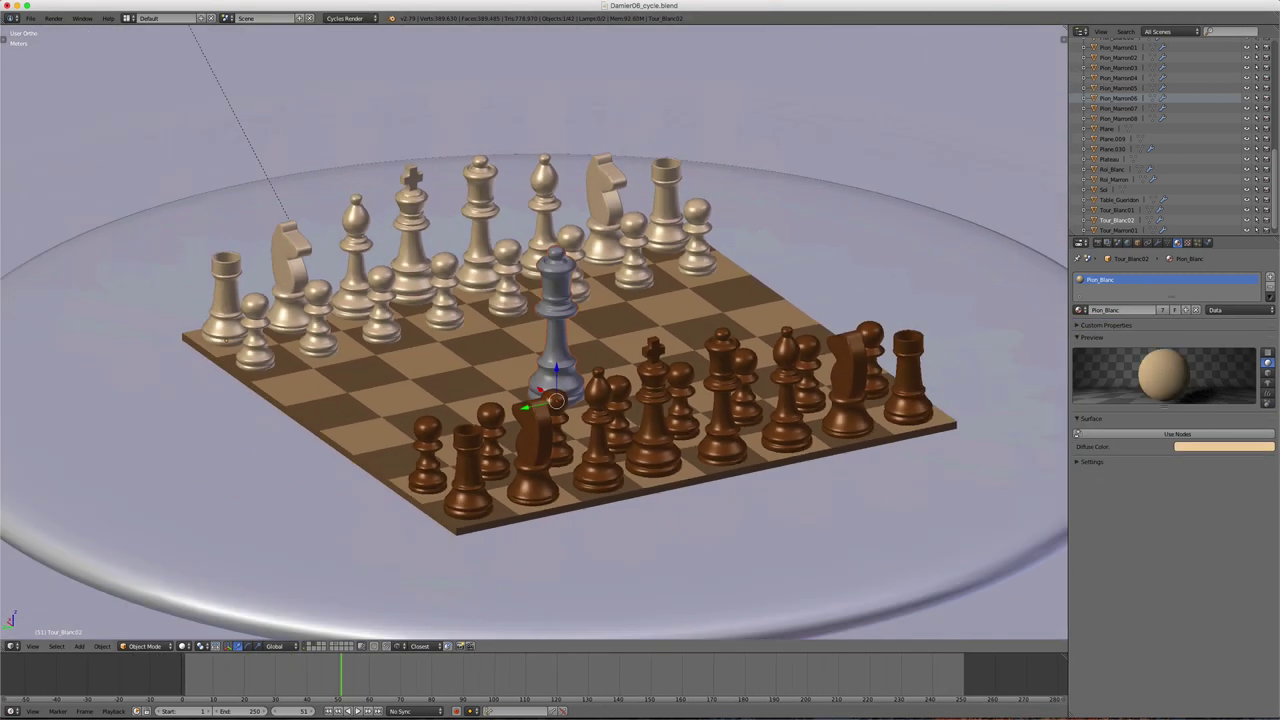
{"action": "middle_click_drag", "start_coordinate": [575, 287], "coordinate": [192, 128]}
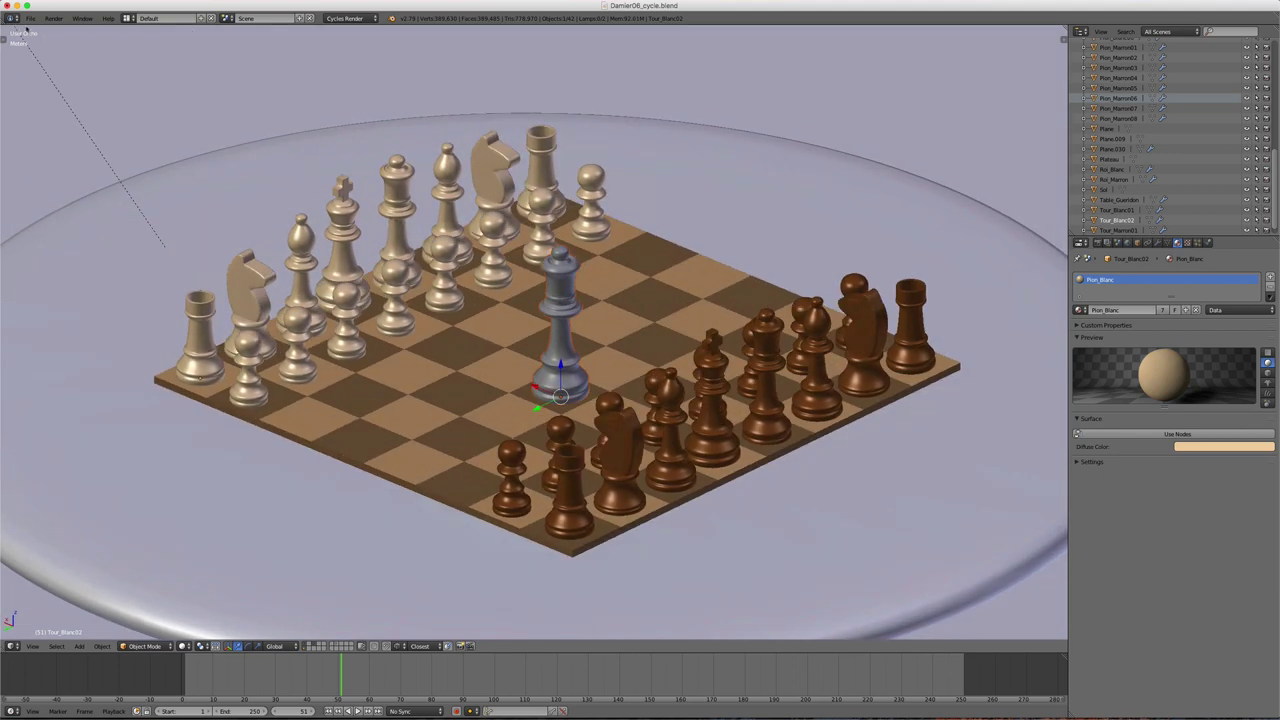
{"action": "left_click", "coordinate": [30, 18]}
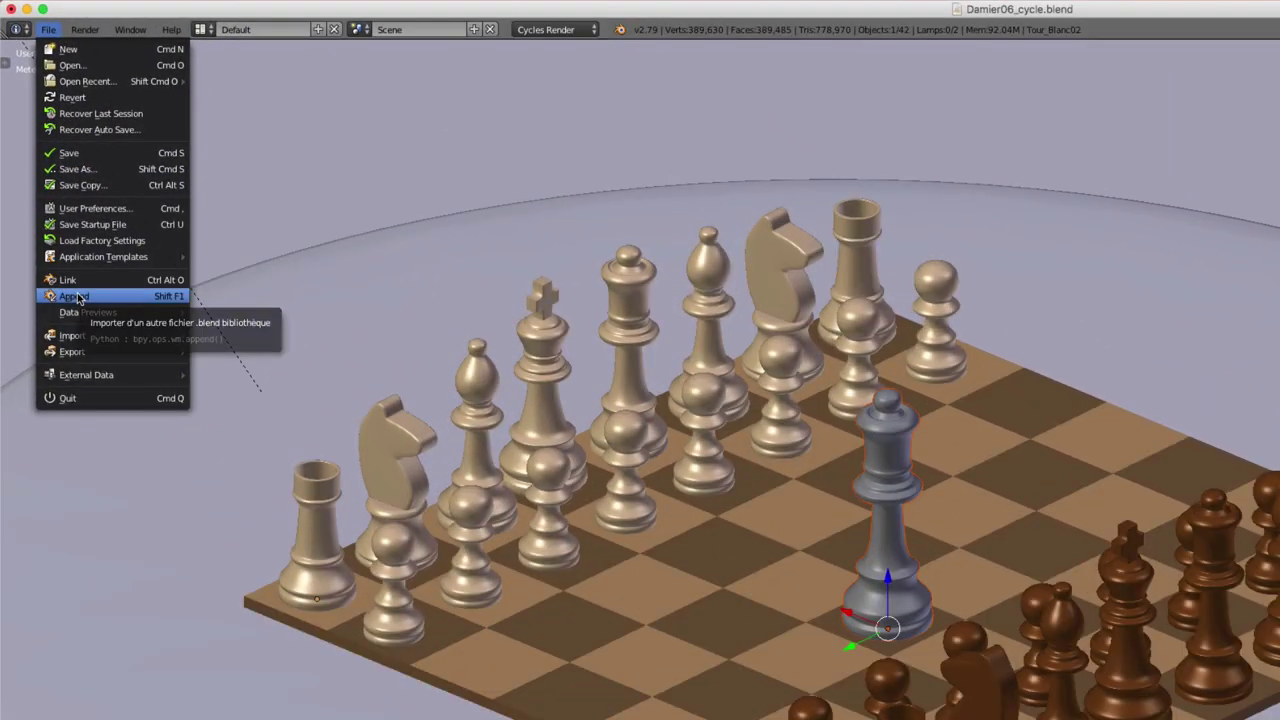
Close the File menu, orbit around the board, and select the grey queen
{"action": "left_click", "coordinate": [82, 298]}
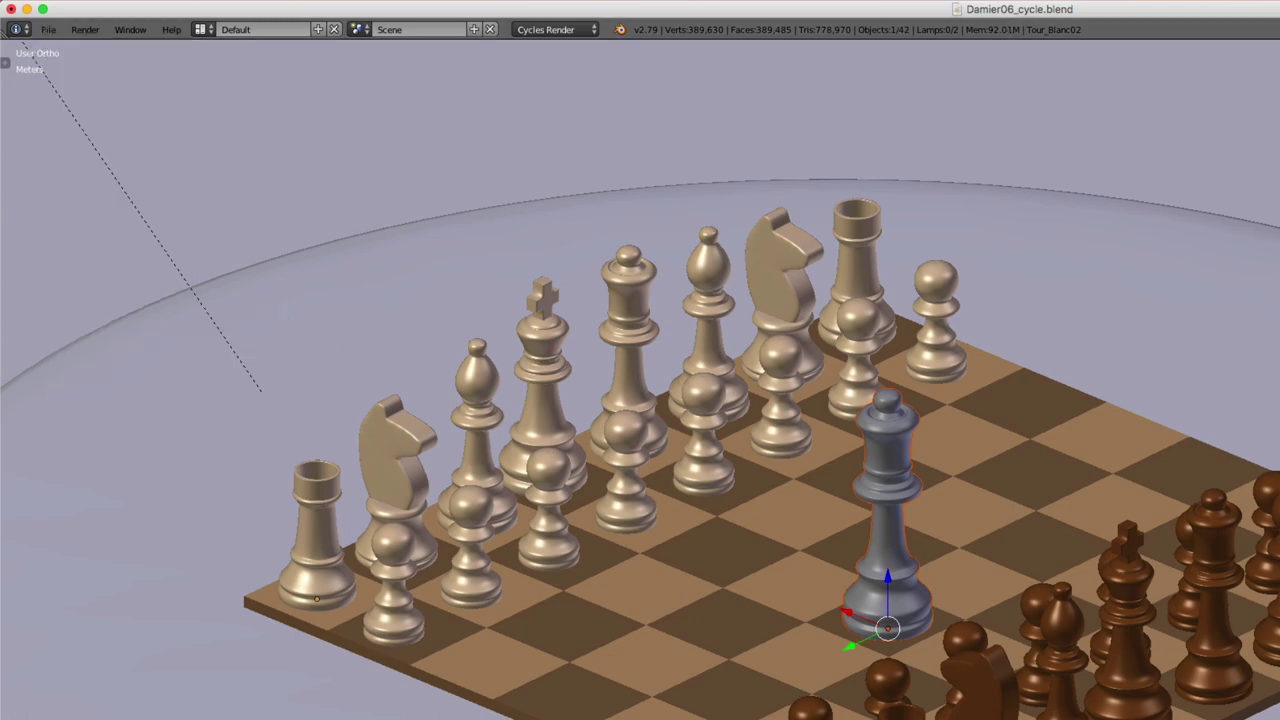
{"action": "mouse_move", "coordinate": [1040, 525]}
{"action": "middle_mouse_down"}
{"action": "mouse_move", "coordinate": [1070, 535]}
{"action": "mouse_move", "coordinate": [1016, 528]}
{"action": "mouse_move", "coordinate": [1057, 546]}
{"action": "middle_mouse_up"}
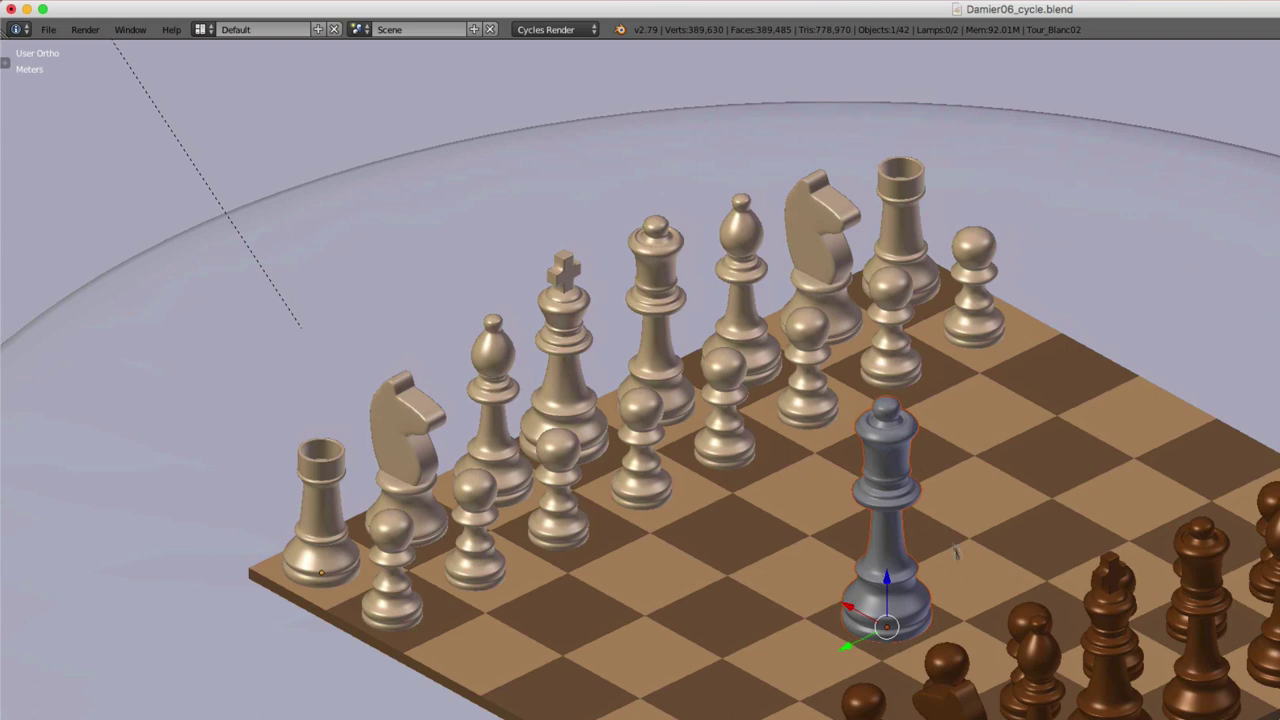
{"action": "middle_click_drag", "start_coordinate": [895, 575], "coordinate": [965, 629]}
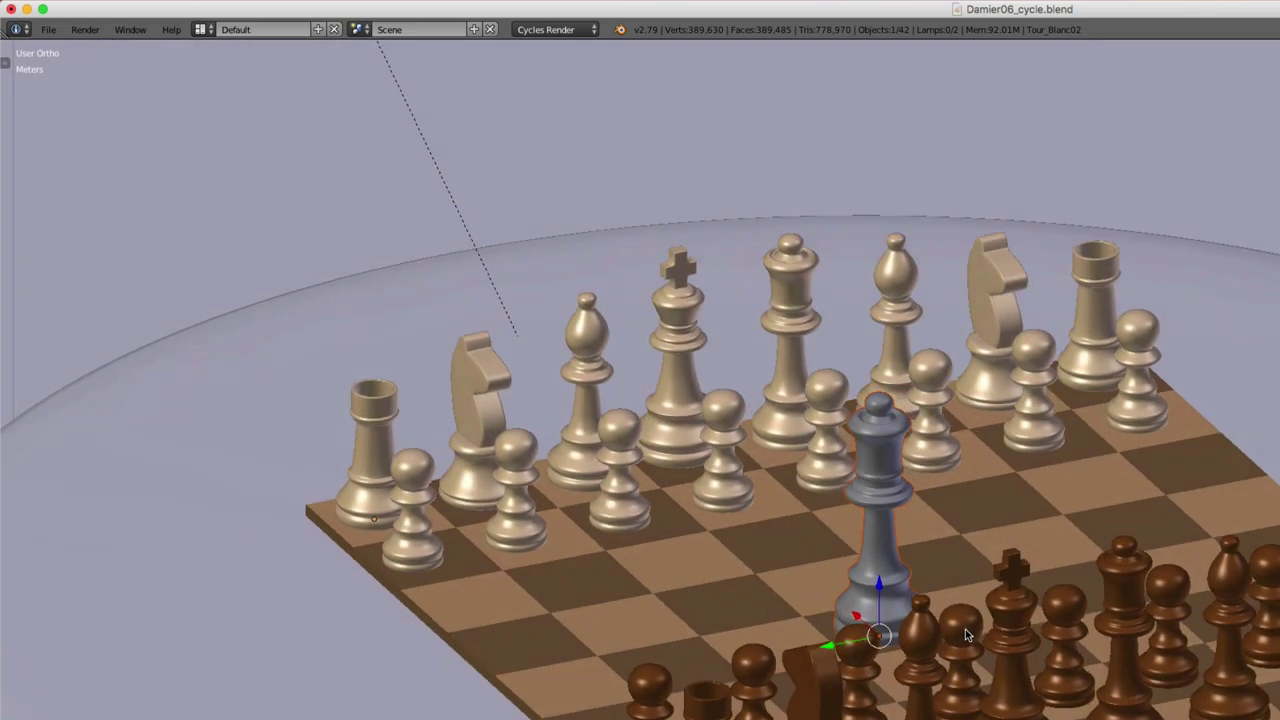
{"action": "right_click", "coordinate": [884, 524]}
In Edit Mode, inset the face ring around the queen's stem, then return to Object Mode
{"action": "key", "text": "Tab"}
{"action": "scroll", "coordinate": [900, 540], "scroll_direction": "up", "scroll_amount": 2}
{"action": "scroll", "coordinate": [930, 550], "scroll_direction": "up", "scroll_amount": 2}
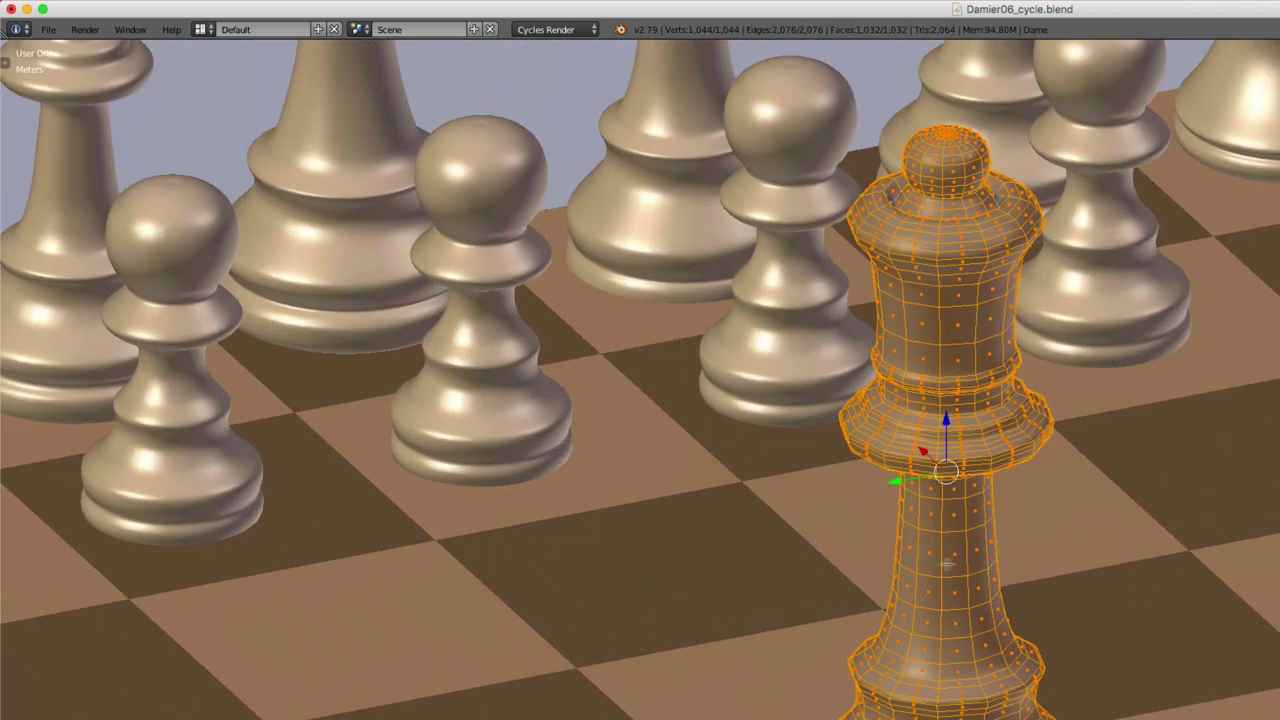
{"action": "scroll", "coordinate": [950, 561], "scroll_direction": "up", "scroll_amount": 2}
{"action": "right_click", "coordinate": [952, 570], "text": "alt"}
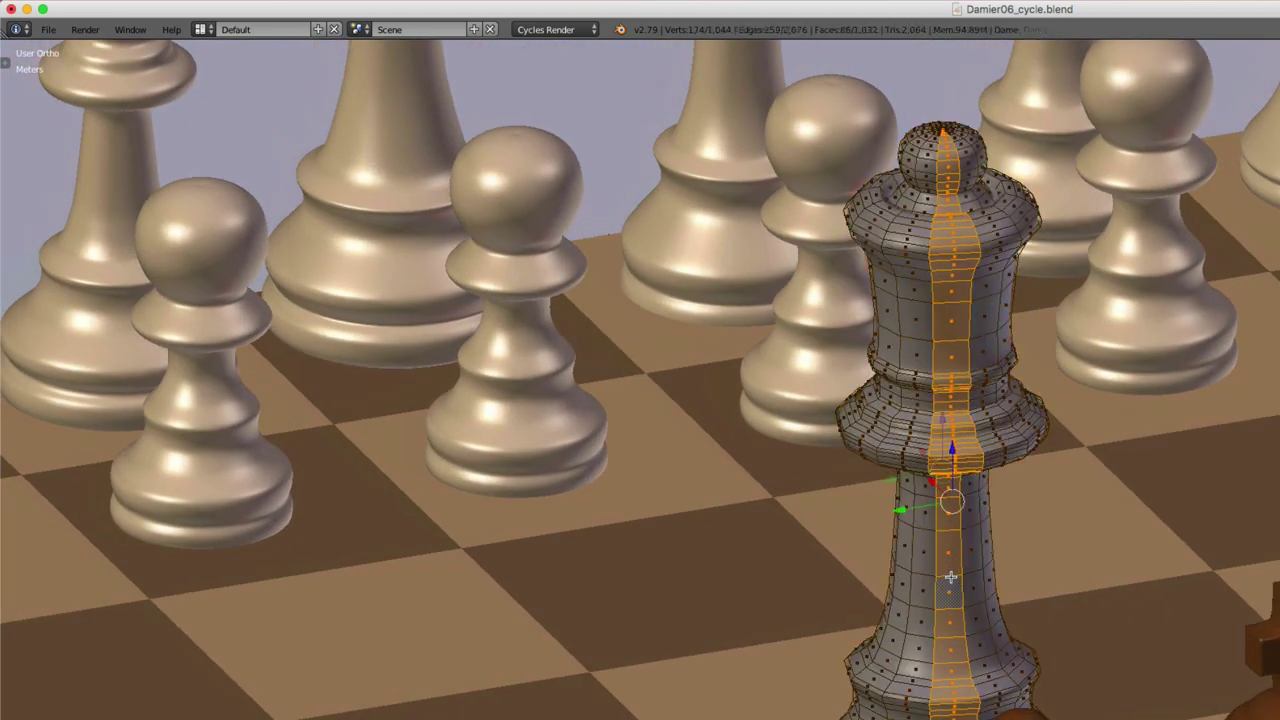
{"action": "right_click", "coordinate": [940, 566], "text": "alt"}
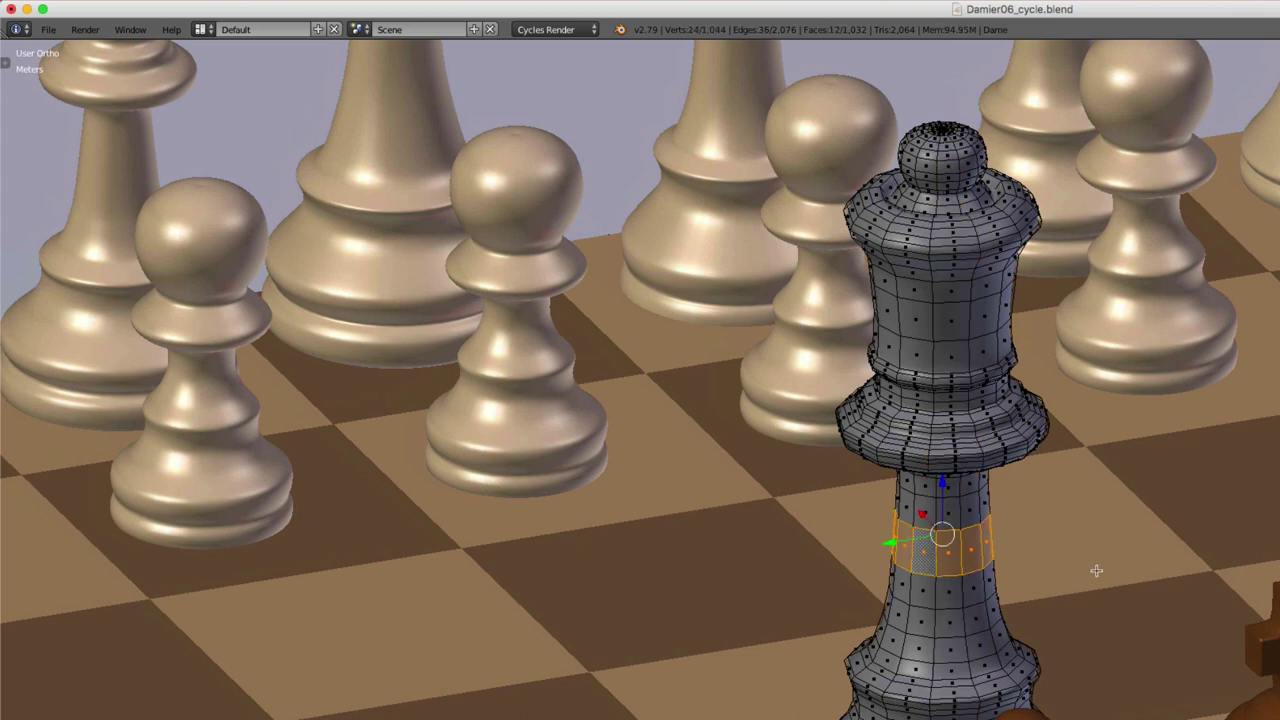
{"action": "key", "text": "i"}
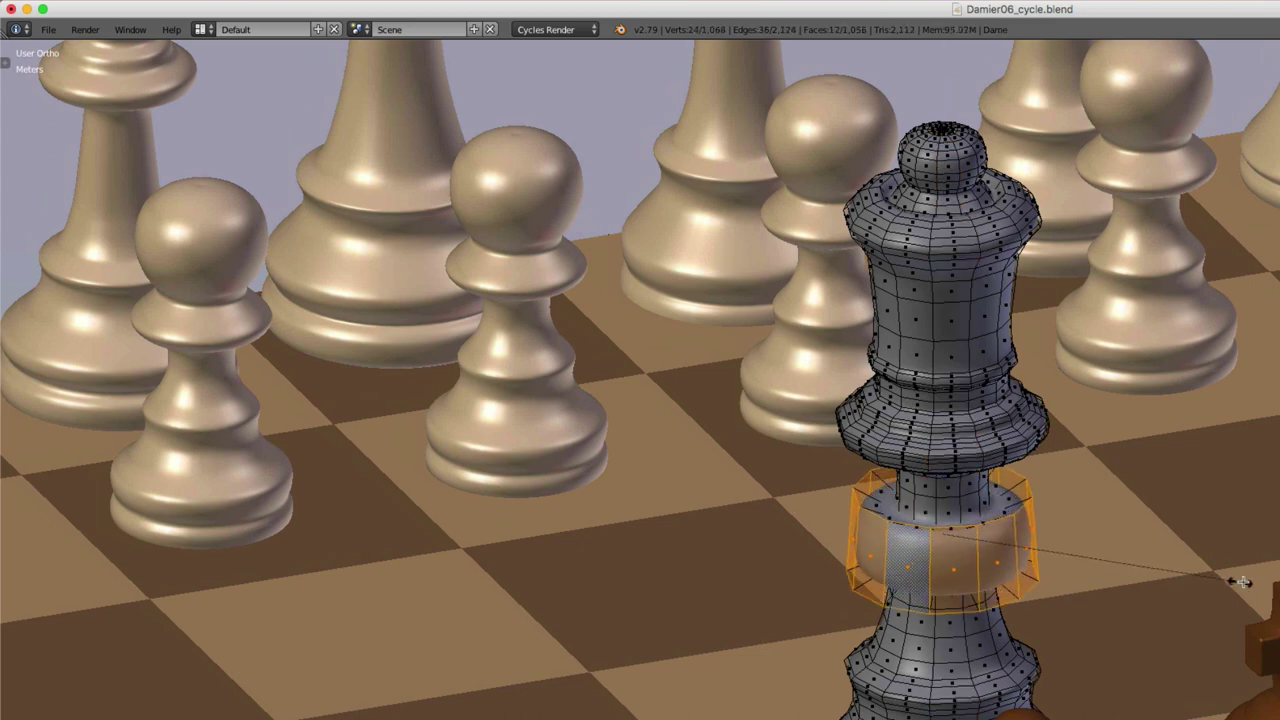
{"action": "left_click", "coordinate": [1190, 578]}
{"action": "key", "text": "space"}
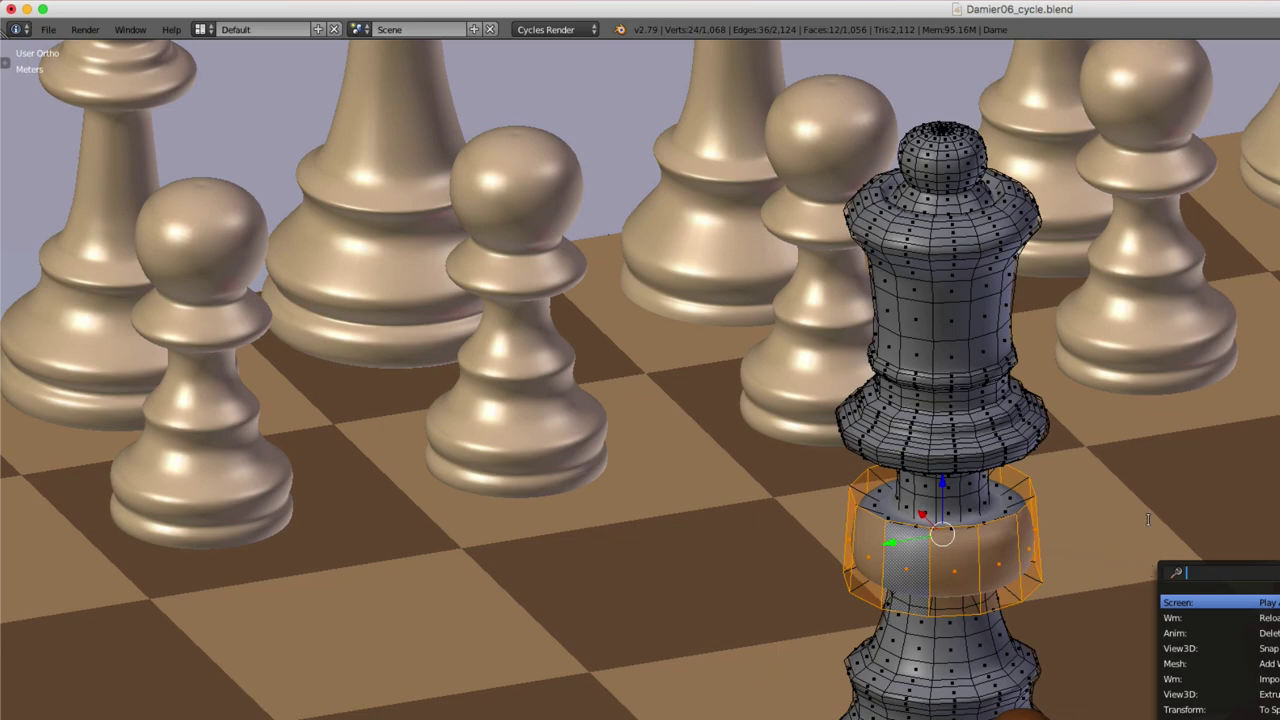
{"action": "key", "text": "Tab"}
{"action": "scroll", "coordinate": [943, 527], "scroll_direction": "down", "scroll_amount": 3}
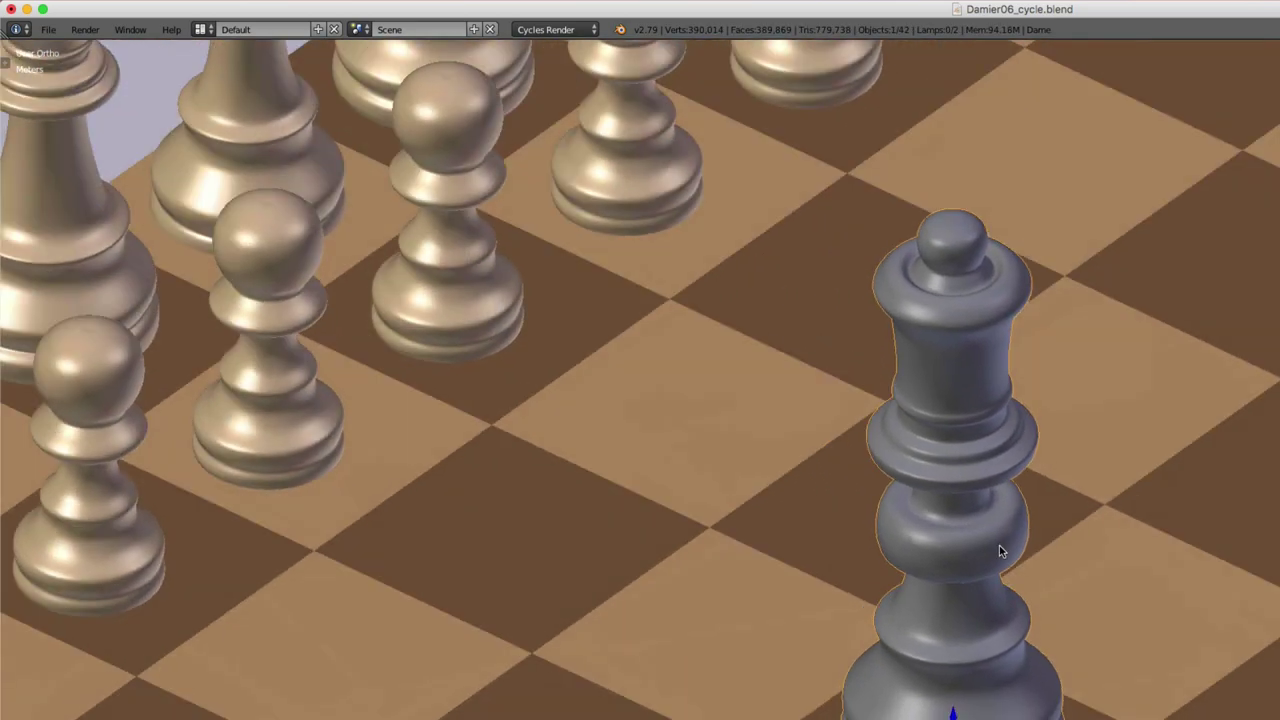
{"action": "mouse_move", "coordinate": [999, 545]}
{"action": "middle_mouse_down"}
{"action": "mouse_move", "coordinate": [941, 551]}
{"action": "mouse_move", "coordinate": [960, 550]}
{"action": "middle_mouse_up"}
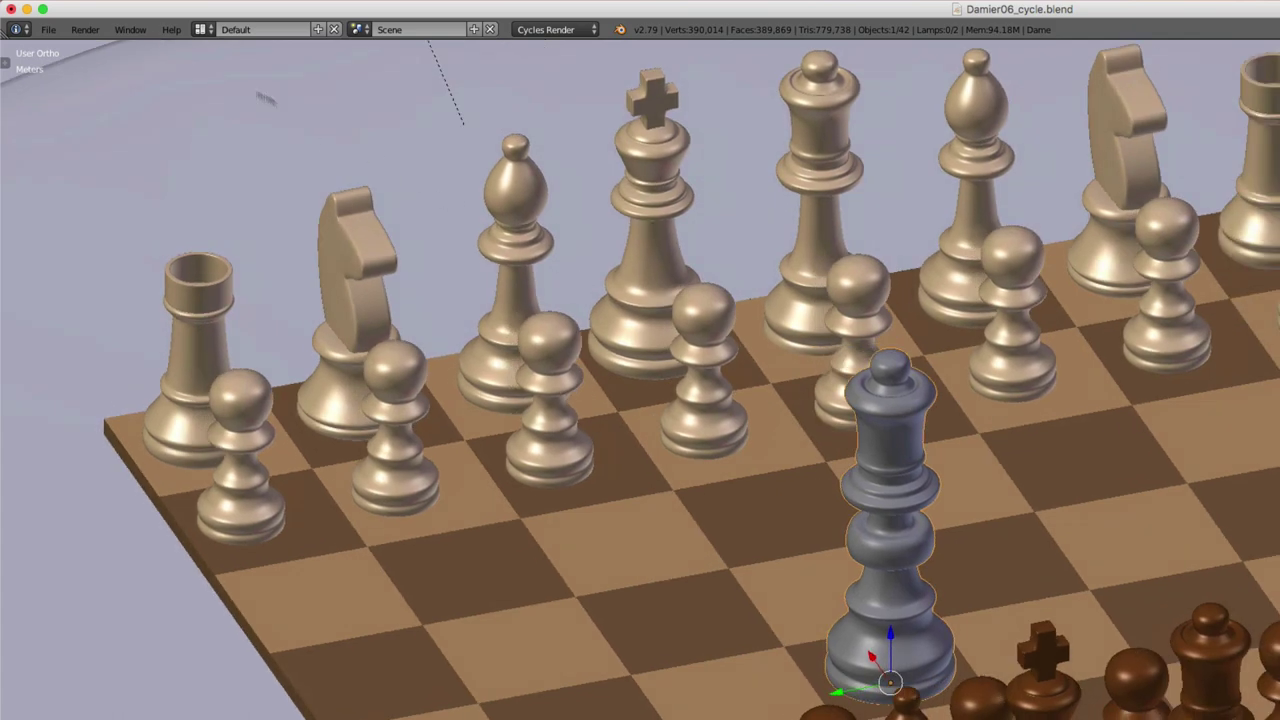
In the Append browser, go to Lesson28Dame/Dame.blend/Object and select Dame
{"action": "left_click", "coordinate": [48, 30]}
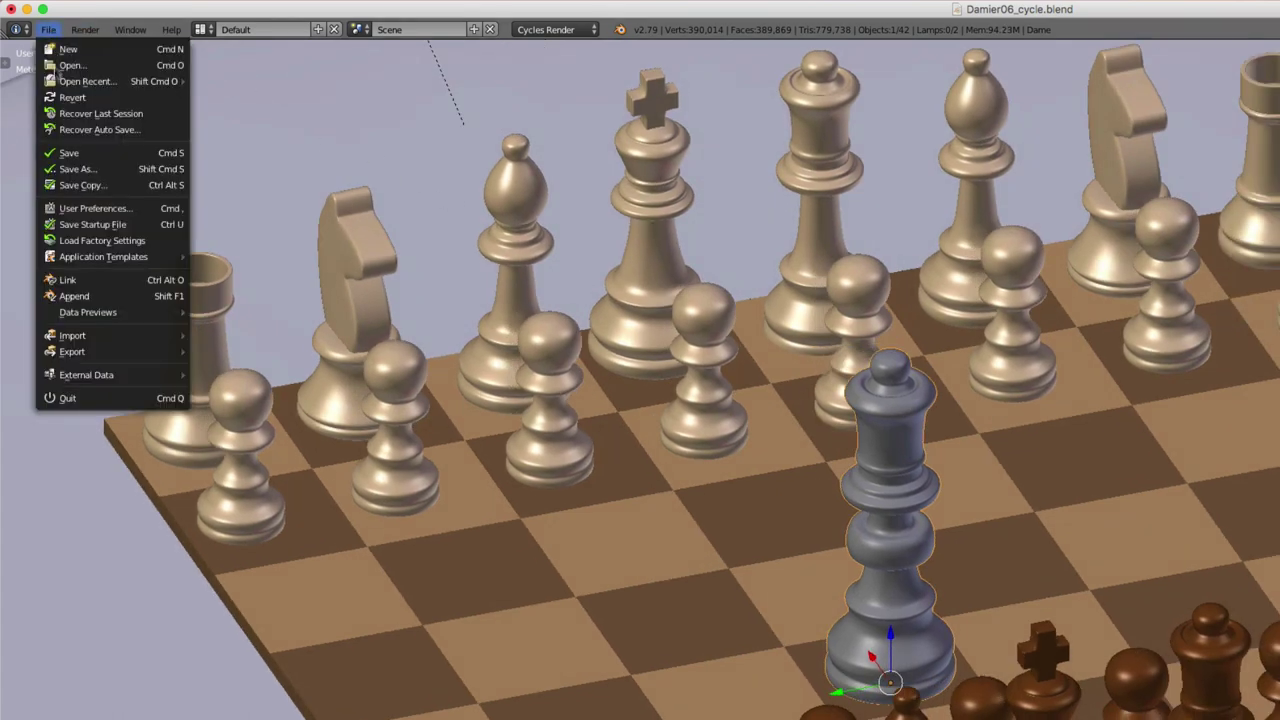
{"action": "left_click", "coordinate": [75, 282]}
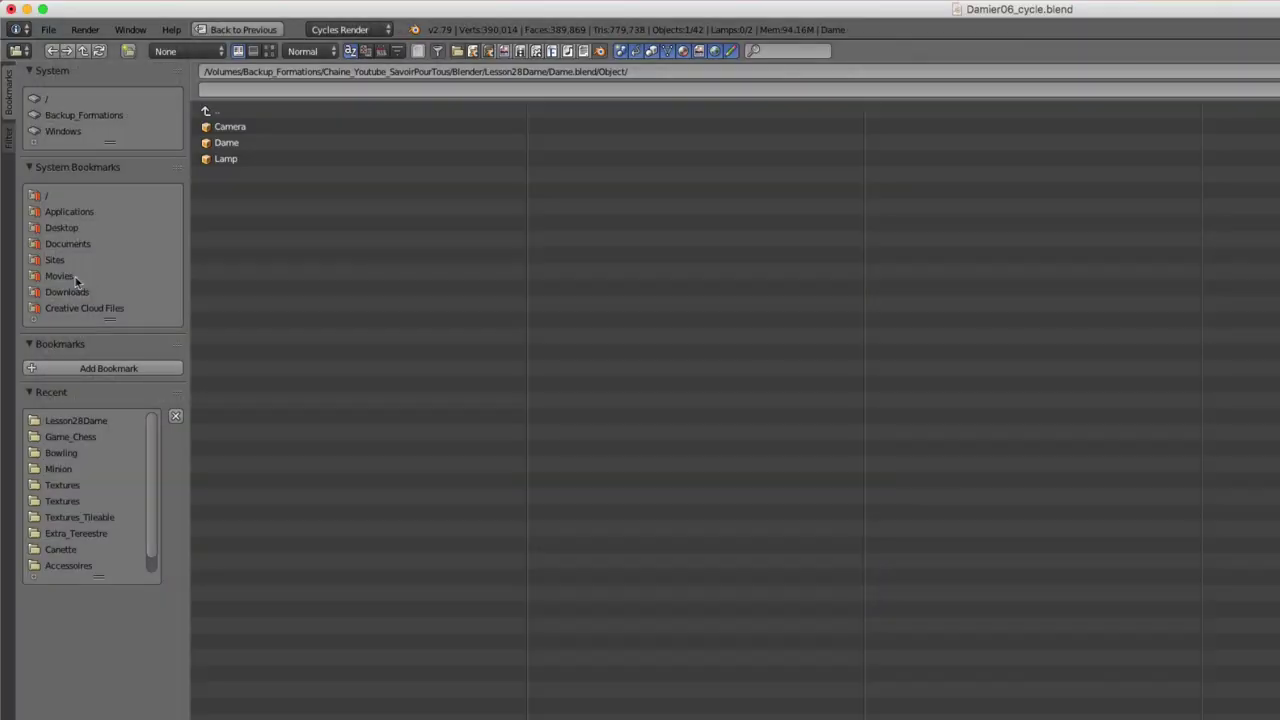
{"action": "left_click", "coordinate": [85, 57]}
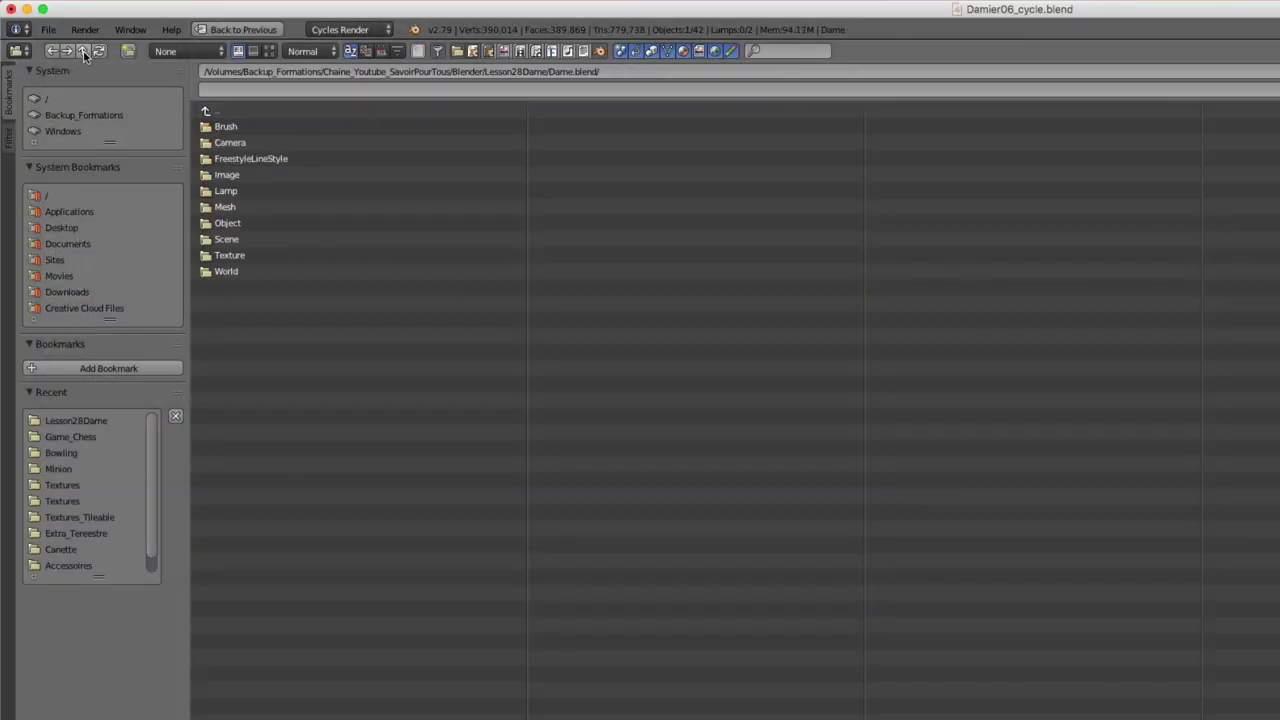
{"action": "left_click", "coordinate": [85, 57]}
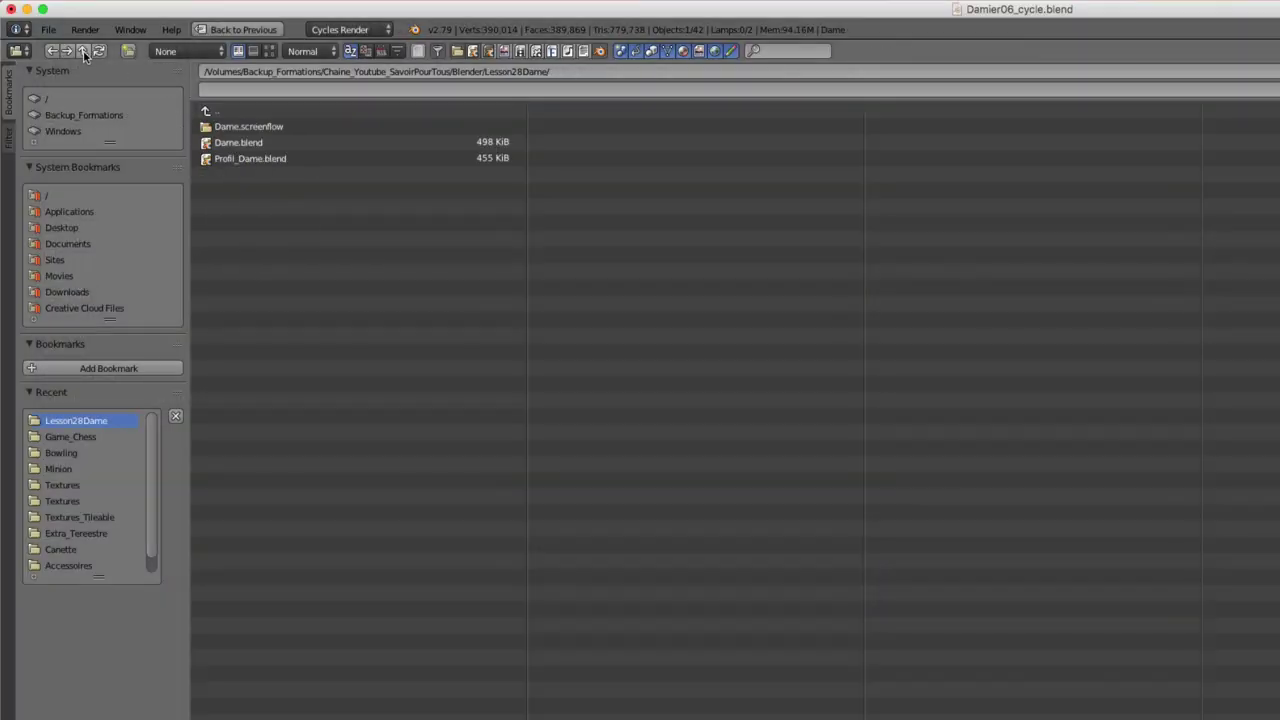
{"action": "left_click", "coordinate": [239, 144]}
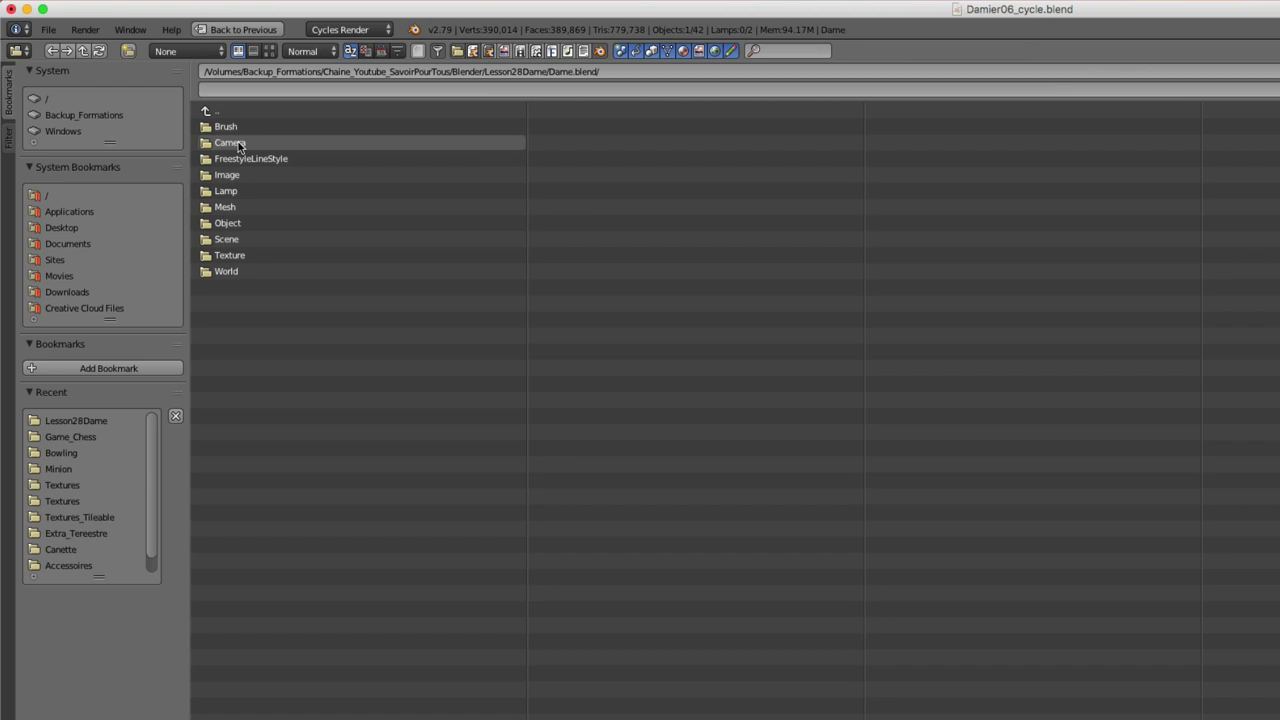
{"action": "left_click", "coordinate": [259, 220]}
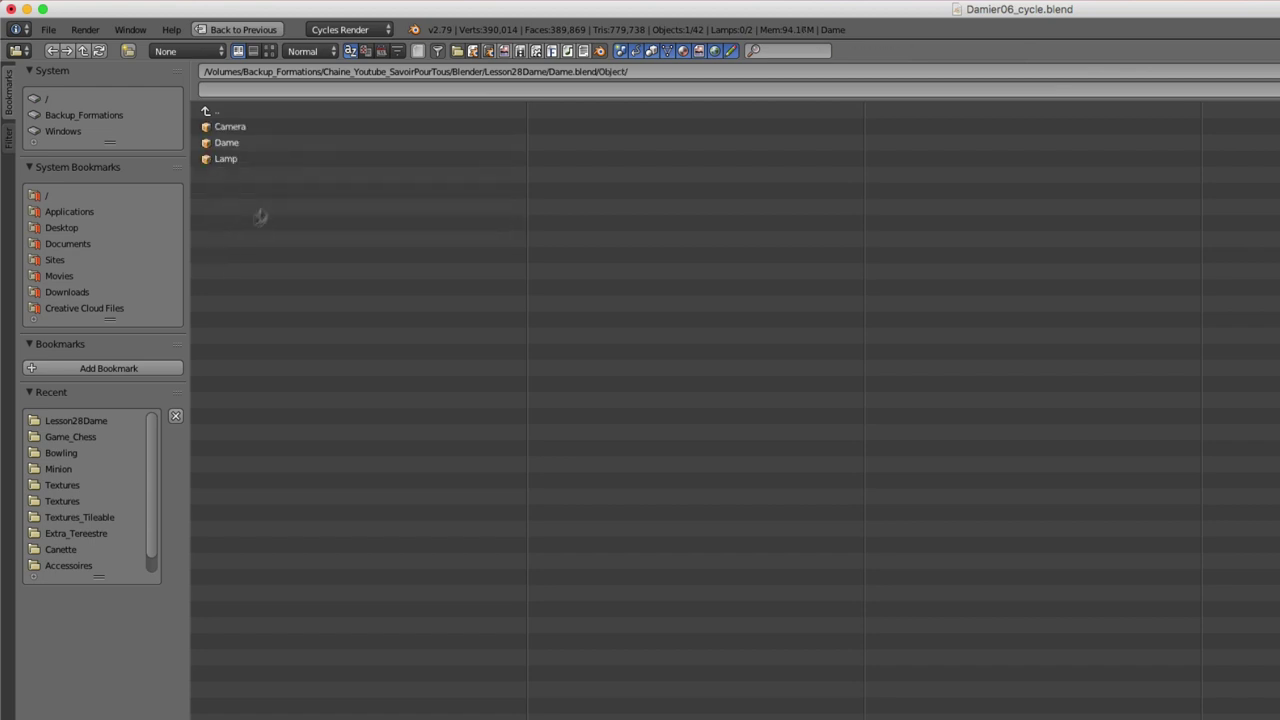
{"action": "left_click", "coordinate": [238, 146]}
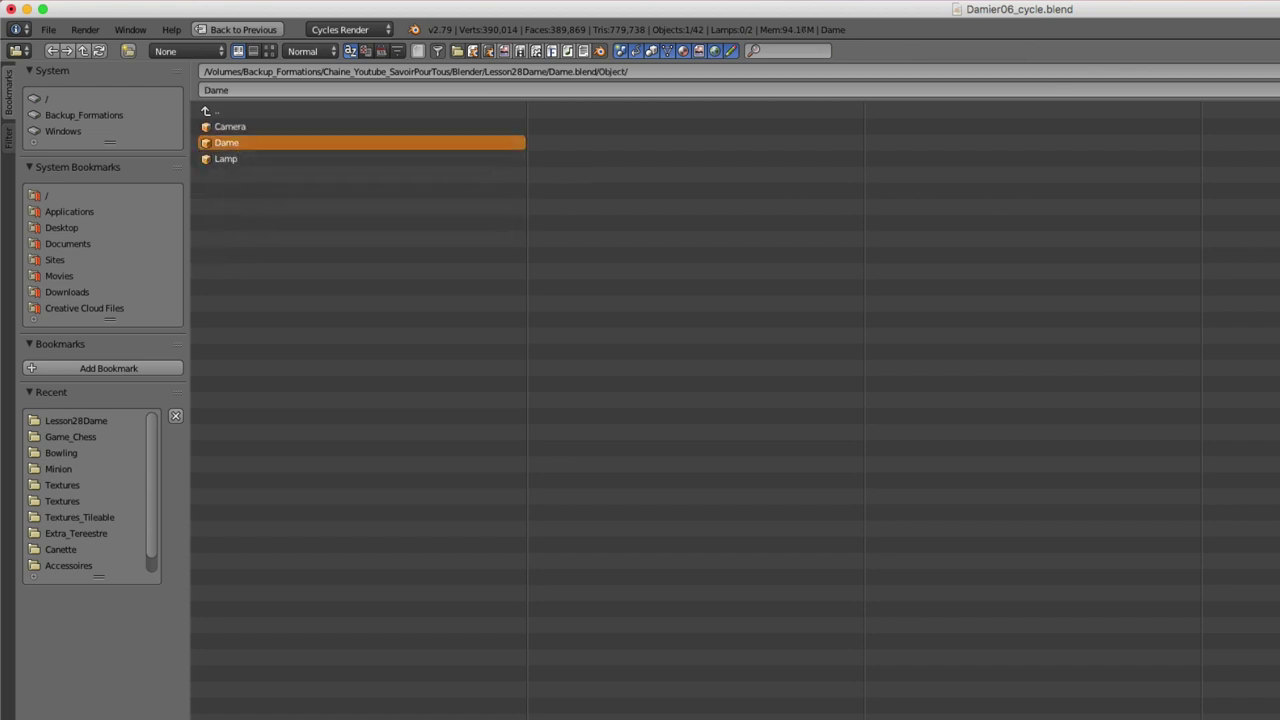
Append the Dame object from Dame.blend into the chessboard scene
{"action": "left_click", "coordinate": [1194, 71]}
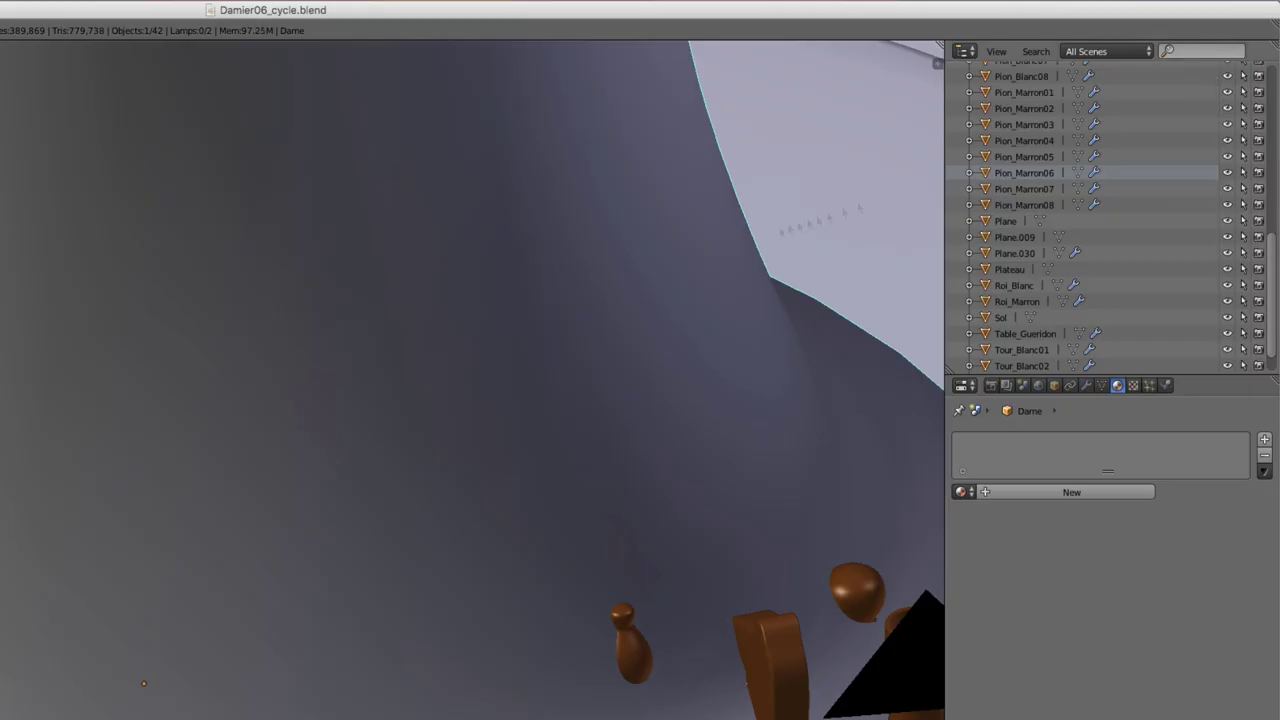
{"action": "scroll", "coordinate": [212, 437], "scroll_direction": "down", "scroll_amount": 3}
{"action": "scroll", "coordinate": [212, 437], "scroll_direction": "down", "scroll_amount": 3}
{"action": "scroll", "coordinate": [212, 437], "scroll_direction": "down", "scroll_amount": 2}
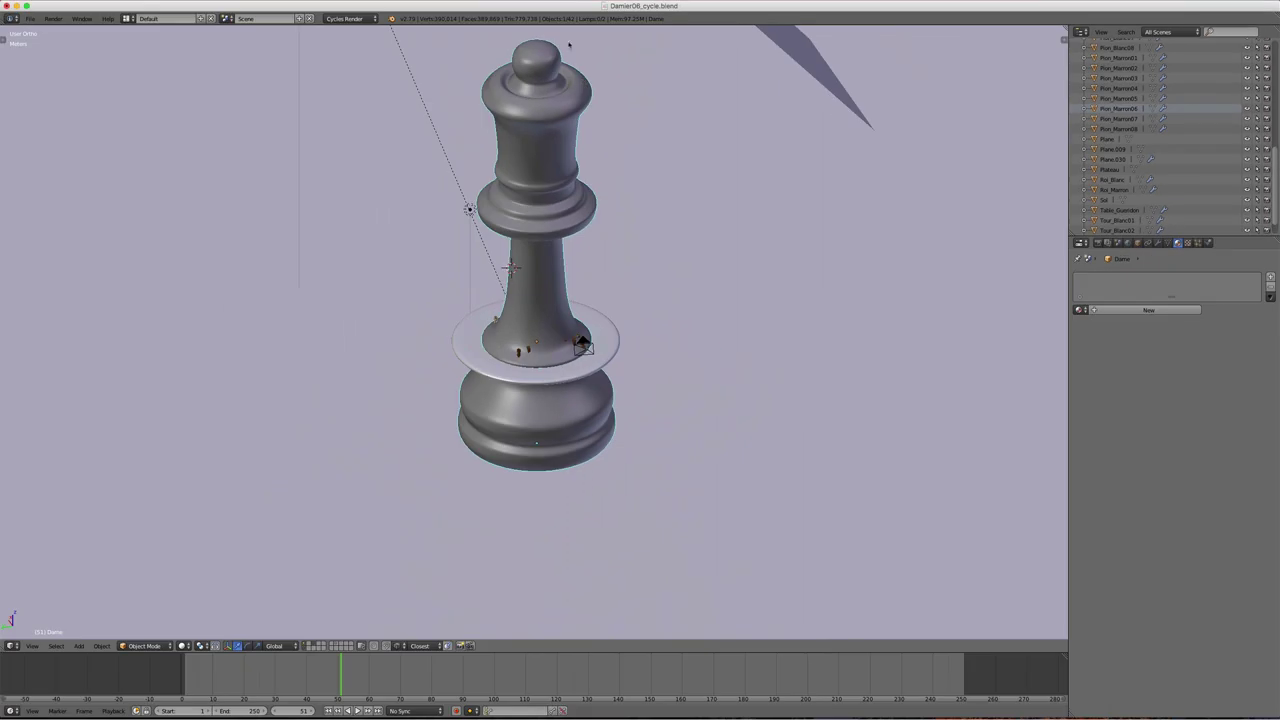
{"action": "scroll", "coordinate": [569, 44], "scroll_direction": "up", "scroll_amount": 2}
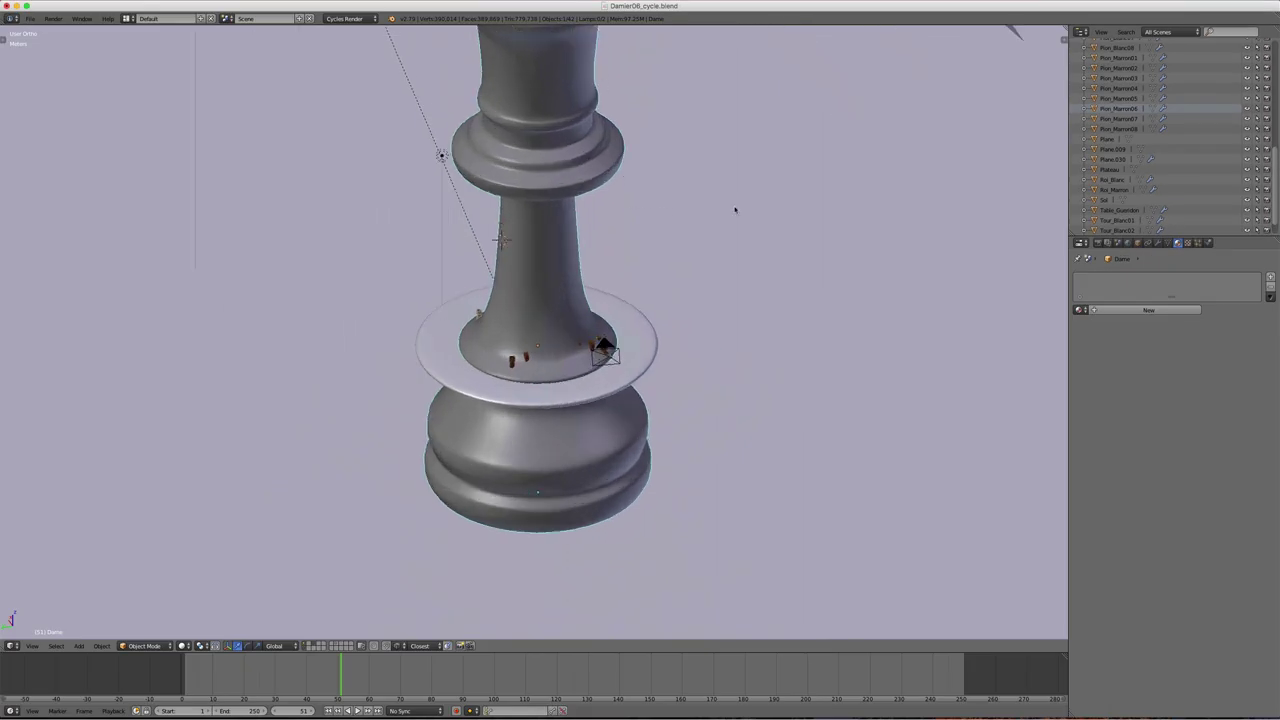
{"action": "scroll", "coordinate": [735, 210], "scroll_direction": "down", "scroll_amount": 3}
Scale the appended queen down to about 0.46, then start a move and cancel it
{"action": "key", "text": "s"}
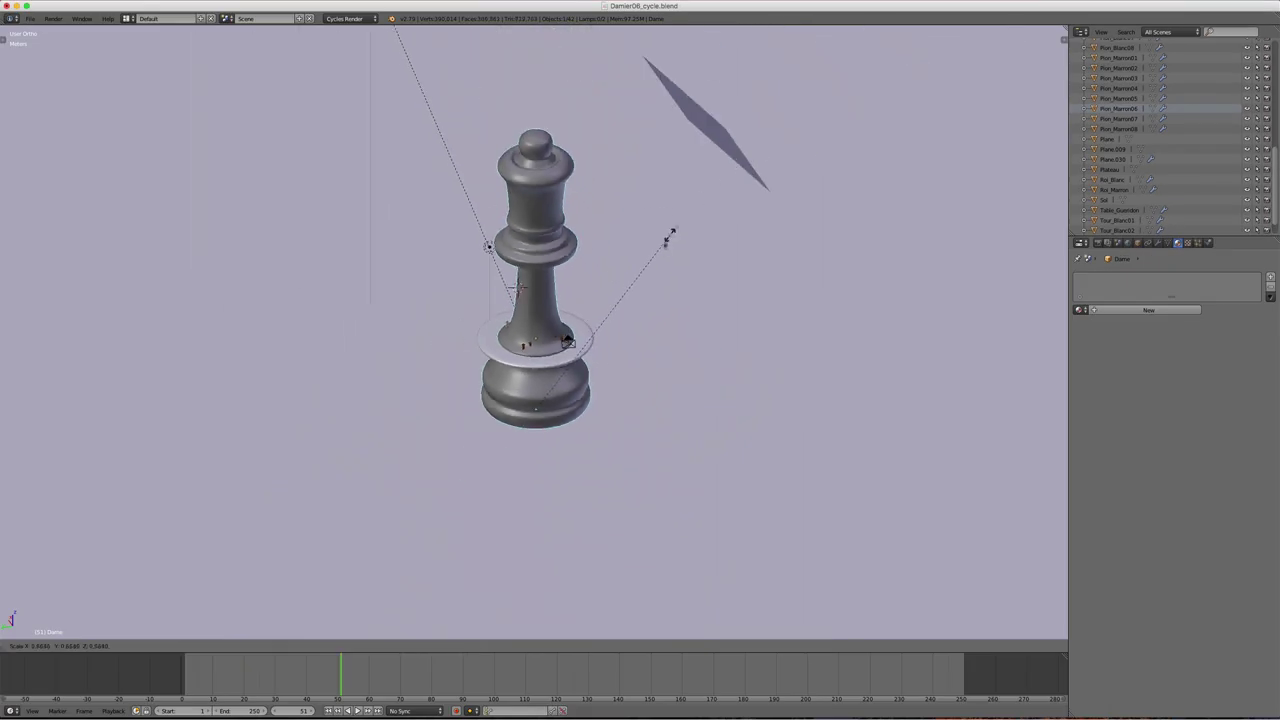
{"action": "left_click", "coordinate": [633, 288]}
{"action": "scroll", "coordinate": [600, 294], "scroll_direction": "up", "scroll_amount": 1}
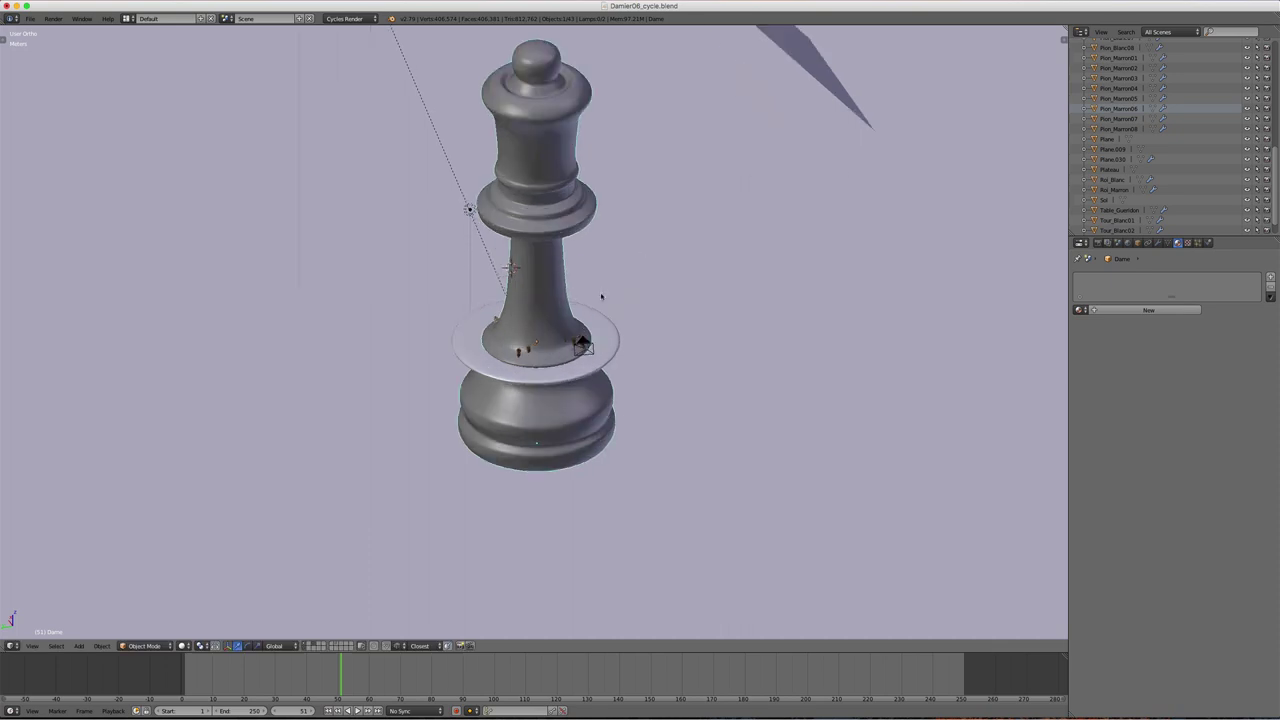
{"action": "scroll", "coordinate": [640, 280], "scroll_direction": "up", "scroll_amount": 2}
{"action": "scroll", "coordinate": [665, 271], "scroll_direction": "up", "scroll_amount": 2}
{"action": "scroll", "coordinate": [548, 381], "scroll_direction": "up", "scroll_amount": 5}
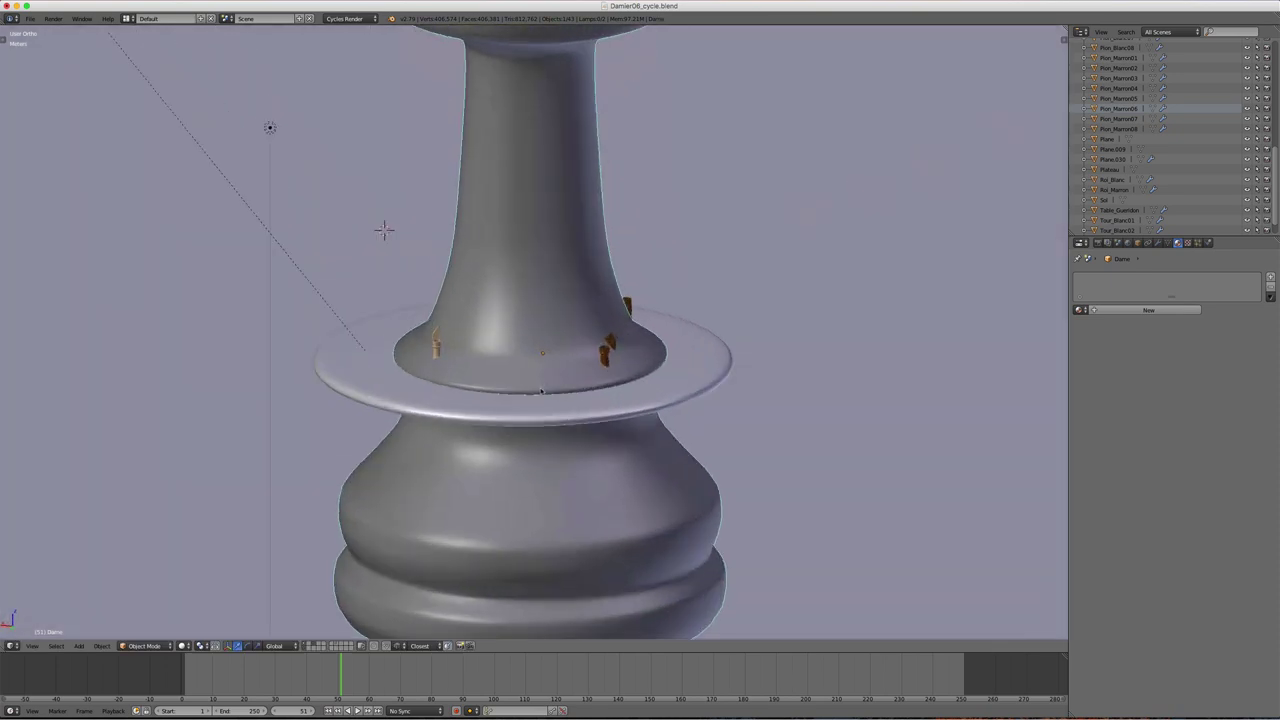
{"action": "scroll", "coordinate": [548, 381], "scroll_direction": "down", "scroll_amount": 1}
{"action": "scroll", "coordinate": [700, 300], "scroll_direction": "down", "scroll_amount": 4}
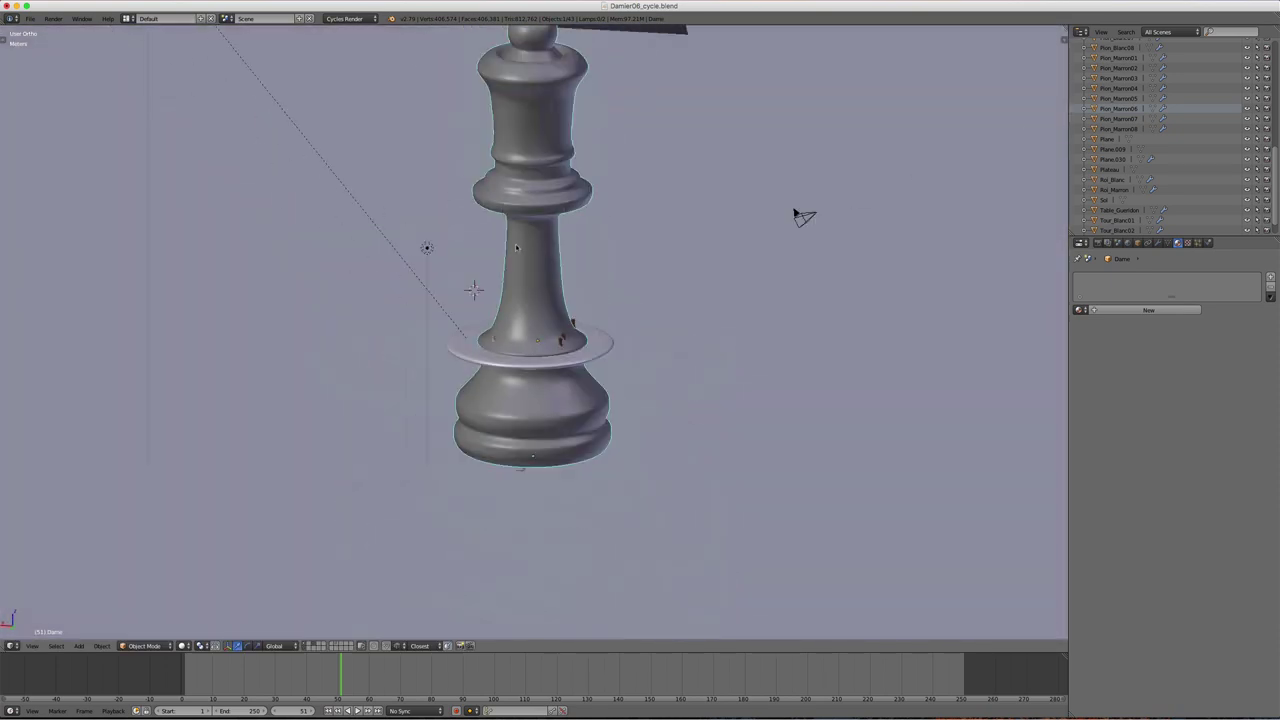
{"action": "scroll", "coordinate": [750, 240], "scroll_direction": "down", "scroll_amount": 1}
{"action": "key", "text": "g"}
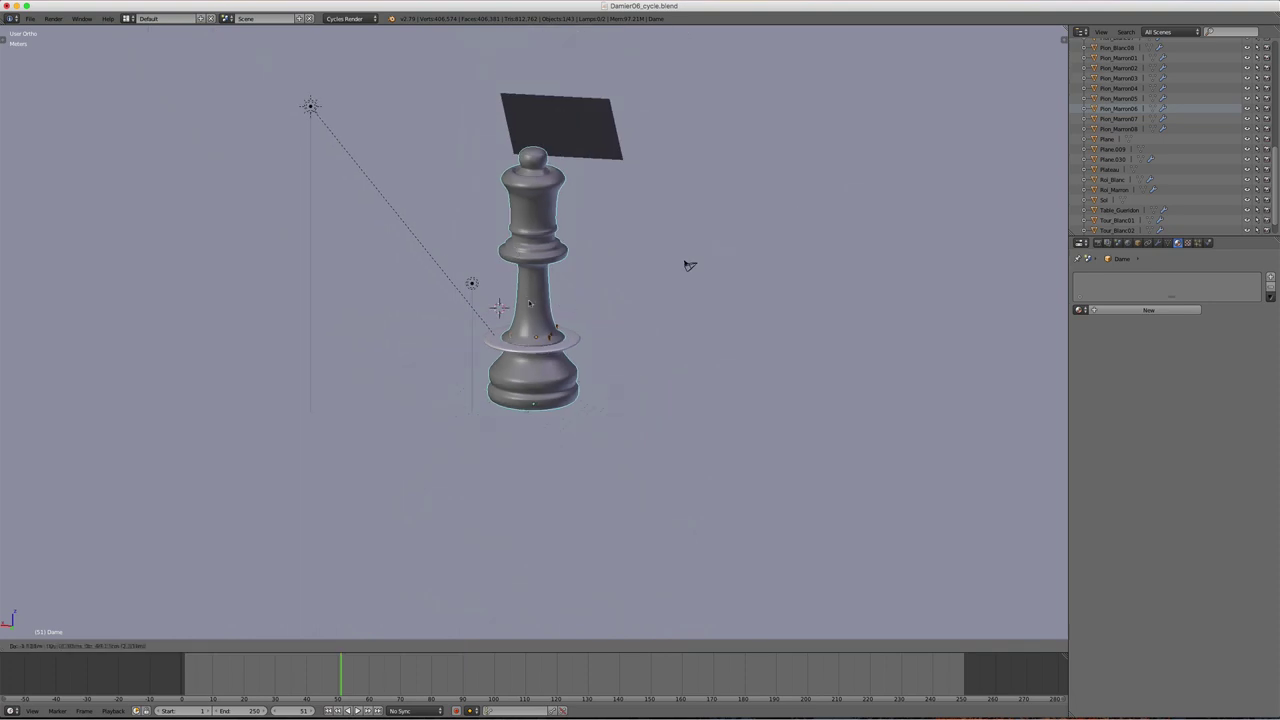
{"action": "key", "text": "Escape"}
{"action": "key", "text": "g"}
{"action": "key", "text": "Escape"}
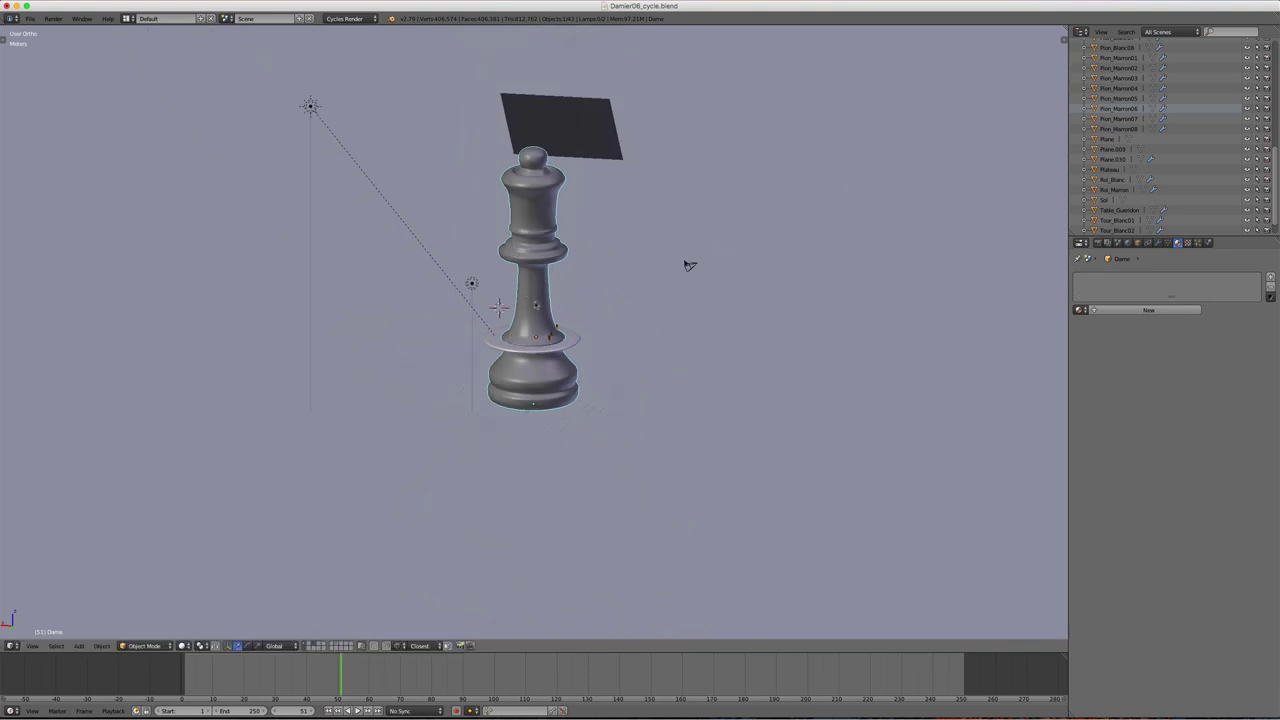
{"action": "middle_click_drag", "start_coordinate": [689, 265], "coordinate": [633, 288]}
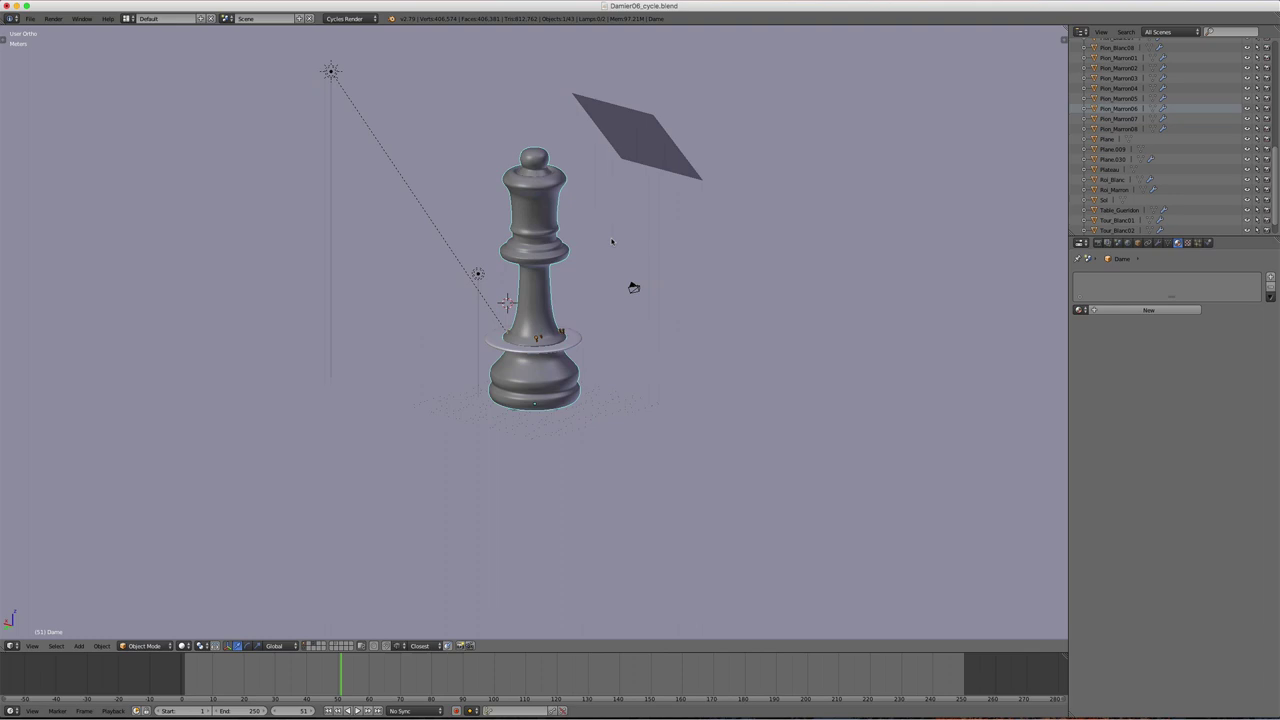
{"action": "mouse_move", "coordinate": [784, 246]}
{"action": "middle_mouse_down"}
{"action": "mouse_move", "coordinate": [760, 257]}
{"action": "mouse_move", "coordinate": [799, 244]}
{"action": "middle_mouse_up"}
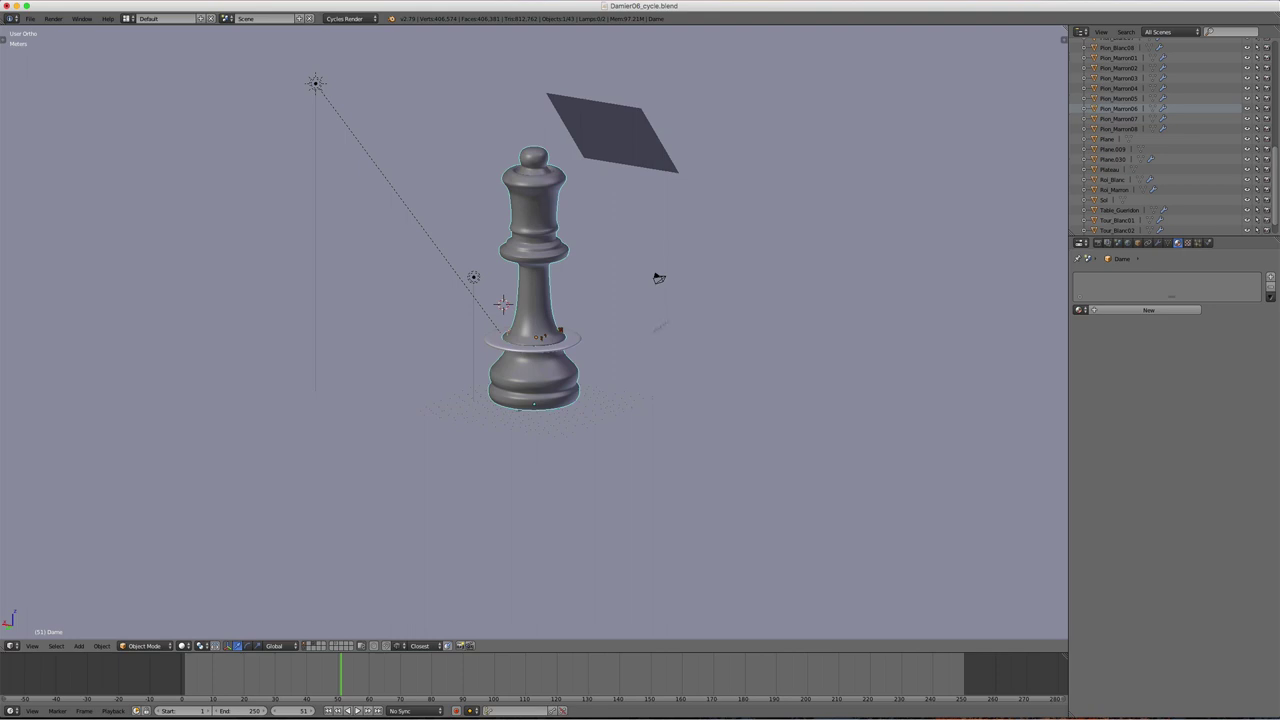
{"action": "middle_click_drag", "start_coordinate": [540, 337], "coordinate": [540, 280]}
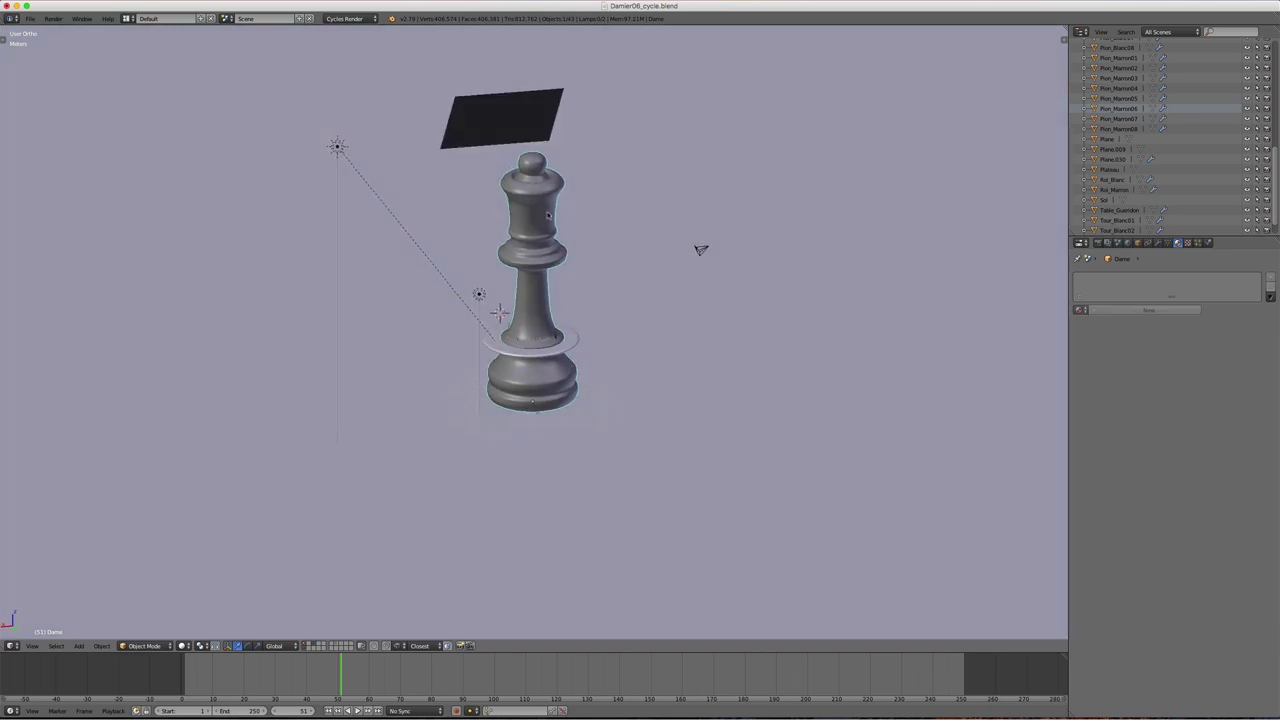
{"action": "scroll", "coordinate": [548, 215], "scroll_direction": "up", "scroll_amount": 4}
{"action": "scroll", "coordinate": [548, 215], "scroll_direction": "down", "scroll_amount": 2}
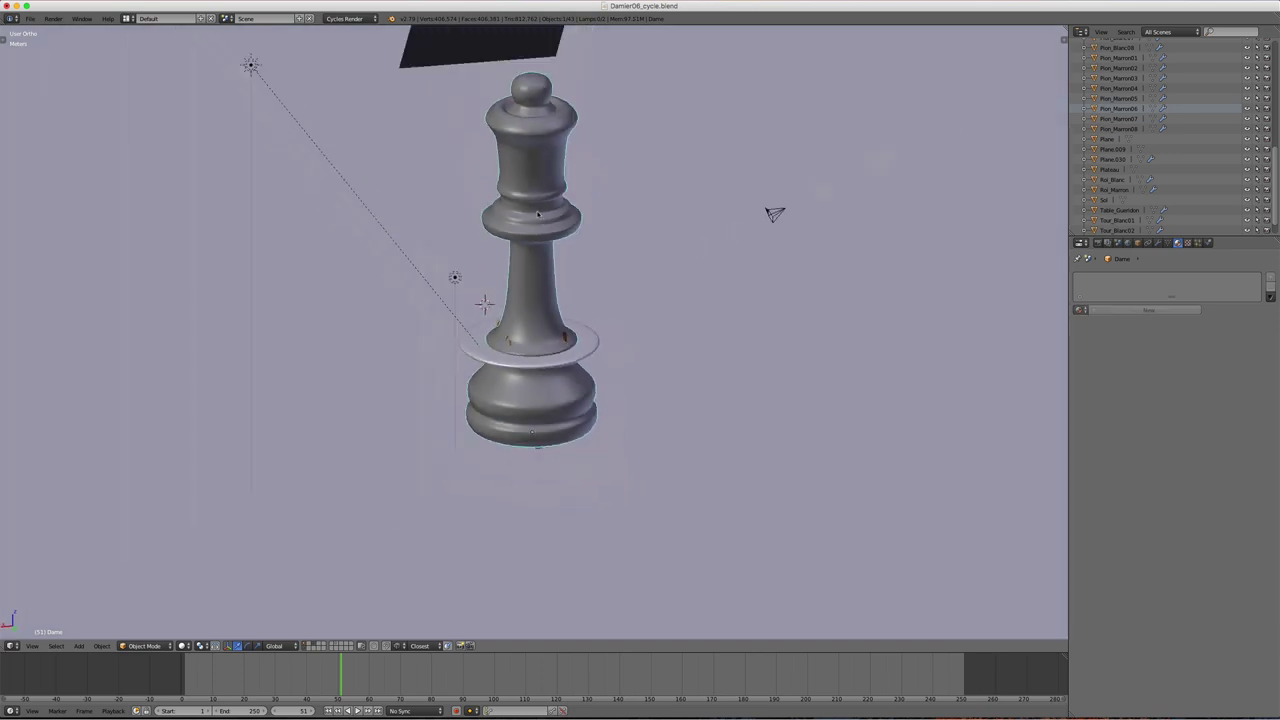
{"action": "scroll", "coordinate": [1136, 68], "scroll_direction": "up", "scroll_amount": 5}
{"action": "scroll", "coordinate": [1136, 68], "scroll_direction": "up", "scroll_amount": 5}
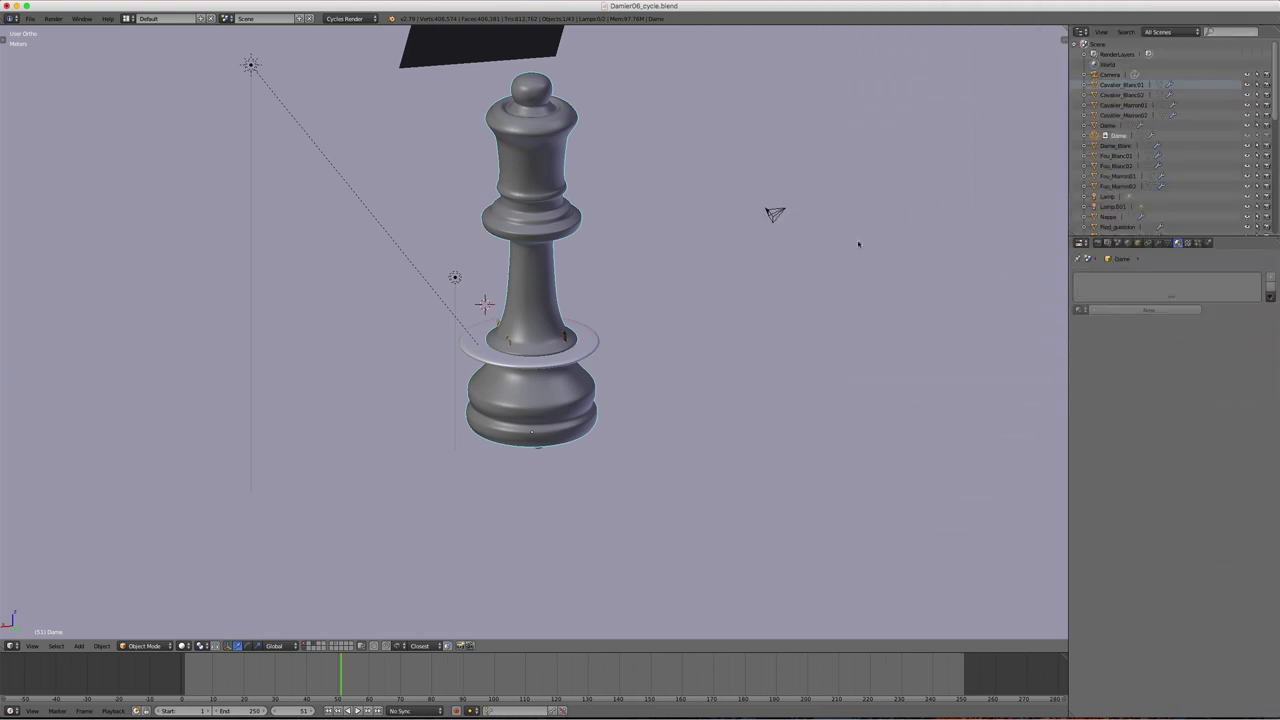
{"action": "mouse_move", "coordinate": [858, 243]}
{"action": "middle_mouse_down"}
{"action": "mouse_move", "coordinate": [920, 206]}
{"action": "mouse_move", "coordinate": [877, 194]}
{"action": "mouse_move", "coordinate": [922, 203]}
{"action": "mouse_move", "coordinate": [883, 194]}
{"action": "mouse_move", "coordinate": [897, 197]}
{"action": "middle_mouse_up"}
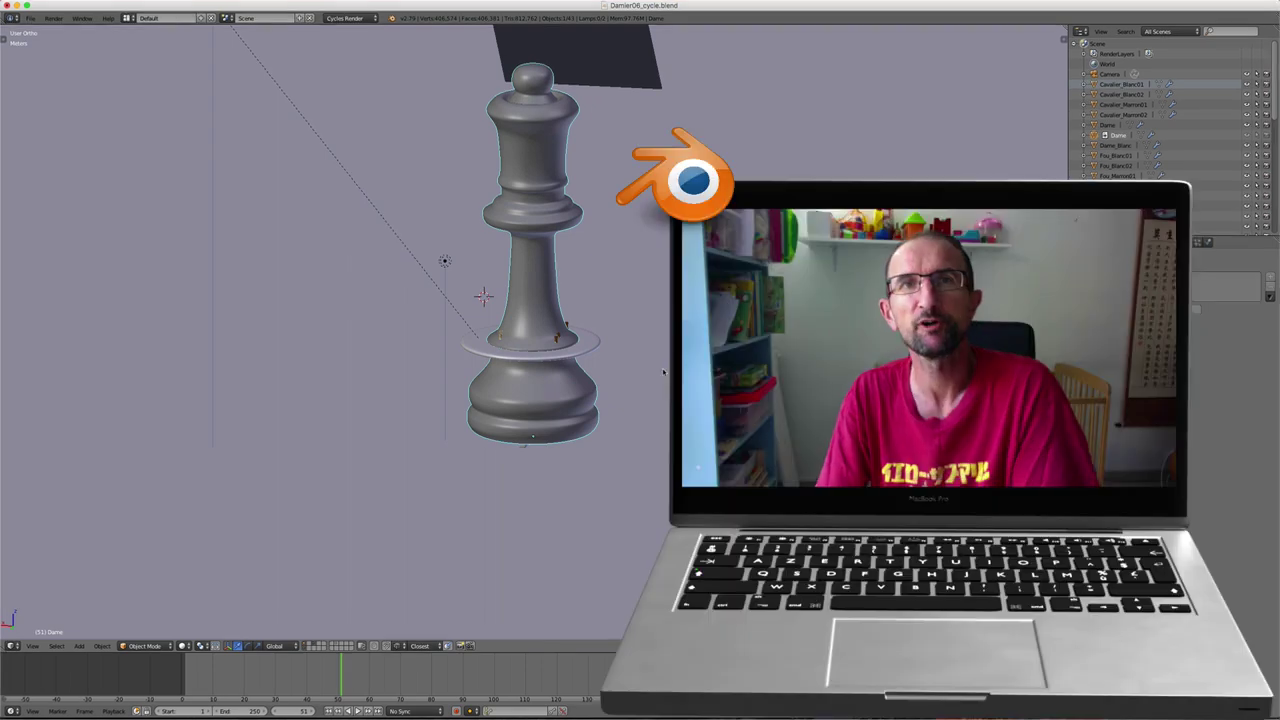